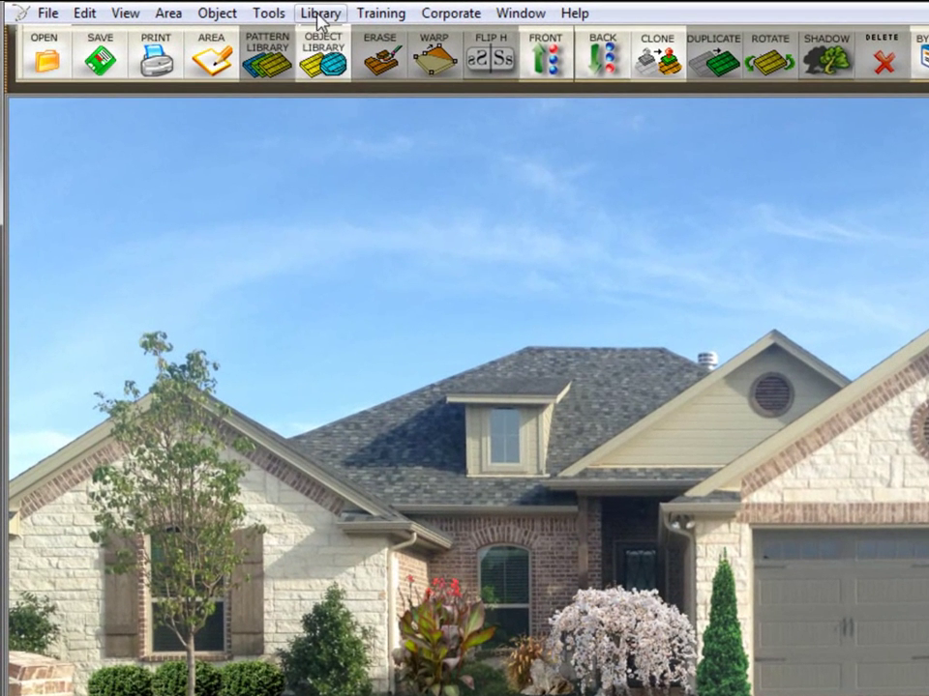
Show the Open Texture Library submenu listing libraries from Acid stains to WoodFlooring
click(317, 15)
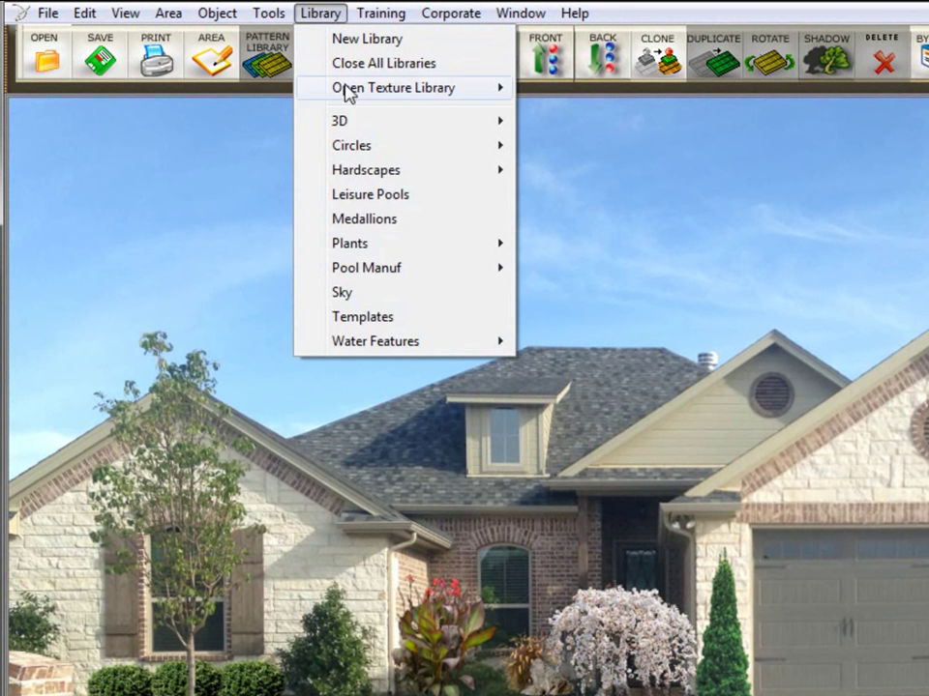
mouse_move(348, 356)
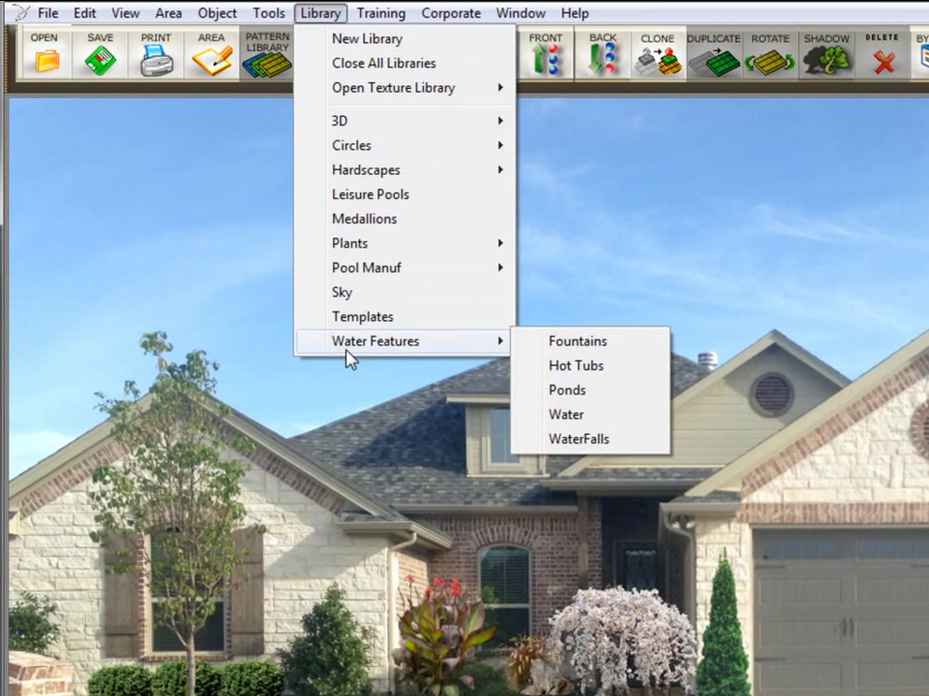
click(369, 89)
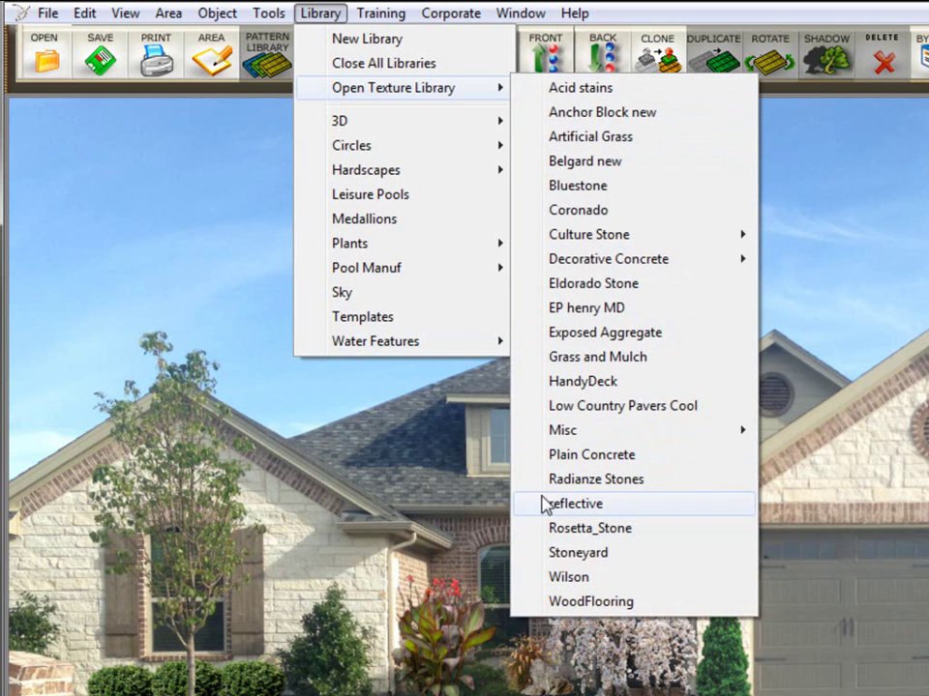
Place Allium schubertii from the Annuals plant library into the house photo
click(399, 243)
click(561, 243)
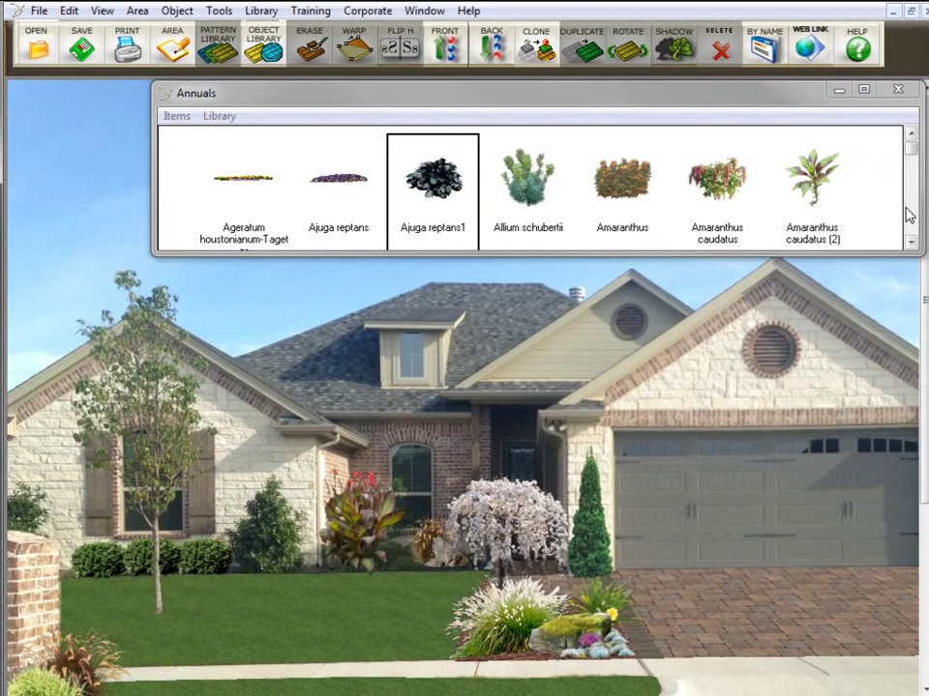
drag(909, 145, 909, 150)
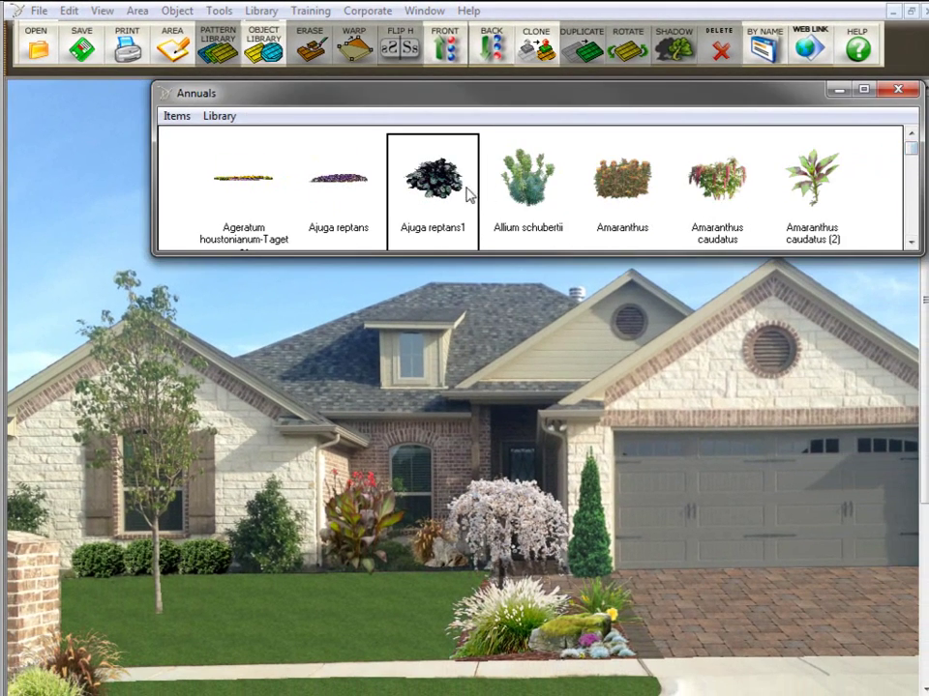
double_click(522, 179)
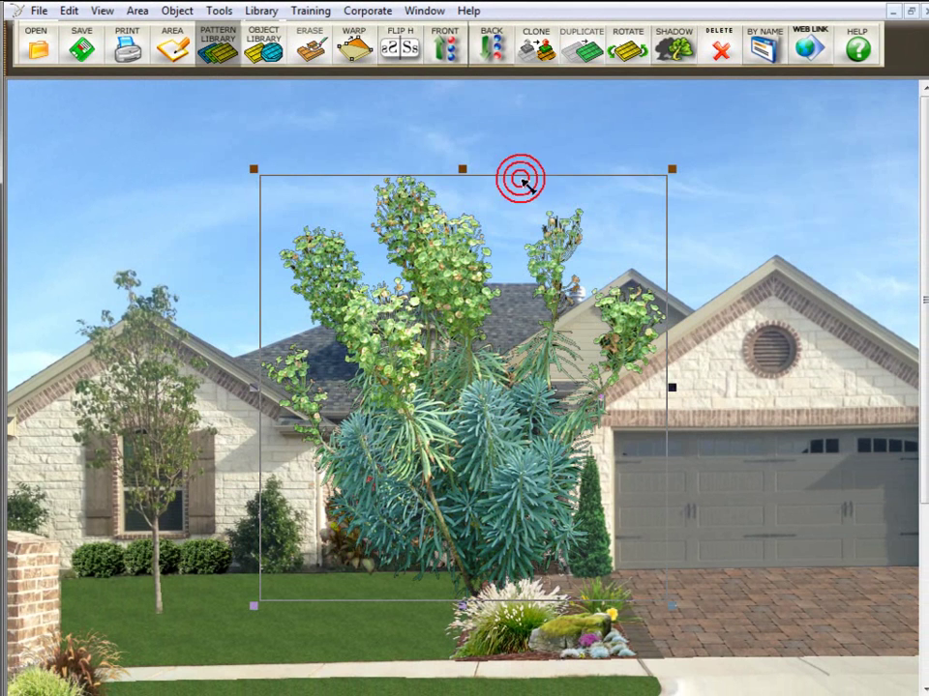
Shrink the Allium to shrub size and move it into the bed beside the house
click(659, 180)
click(426, 429)
drag(426, 429, 393, 461)
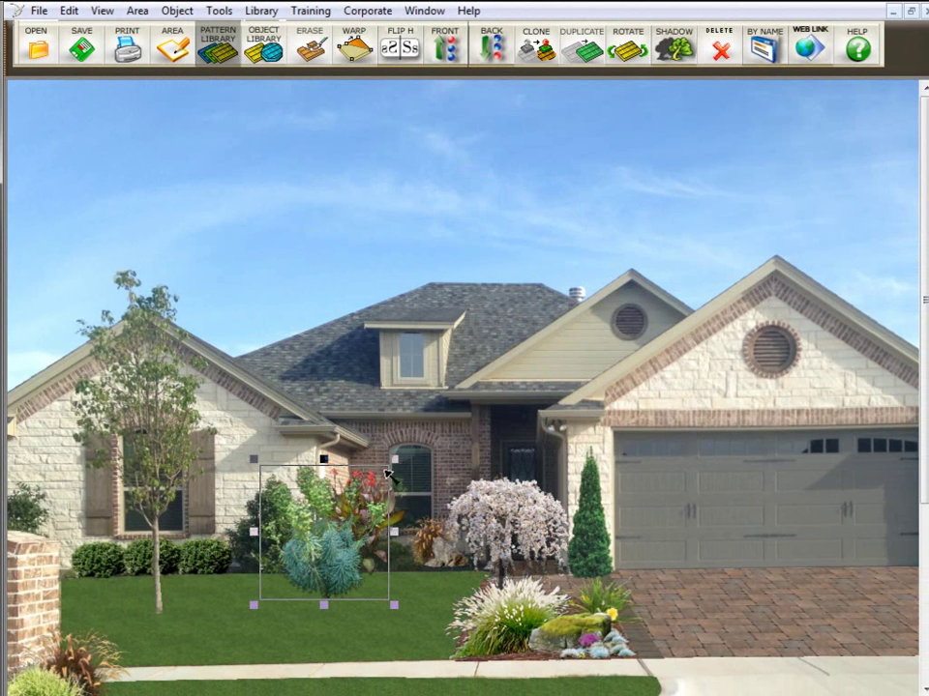
drag(357, 555, 310, 491)
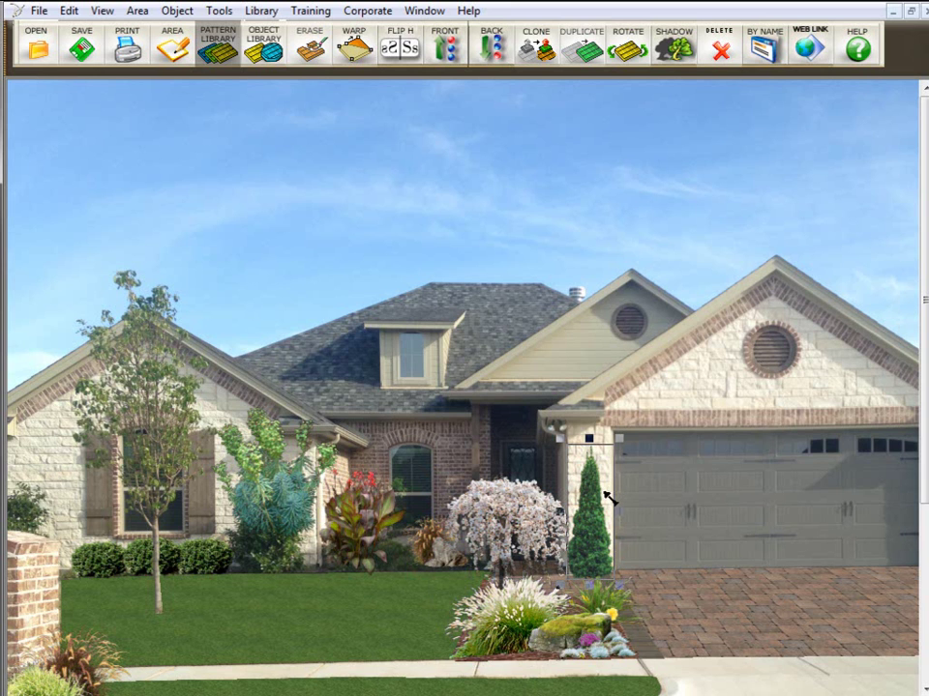
click(732, 622)
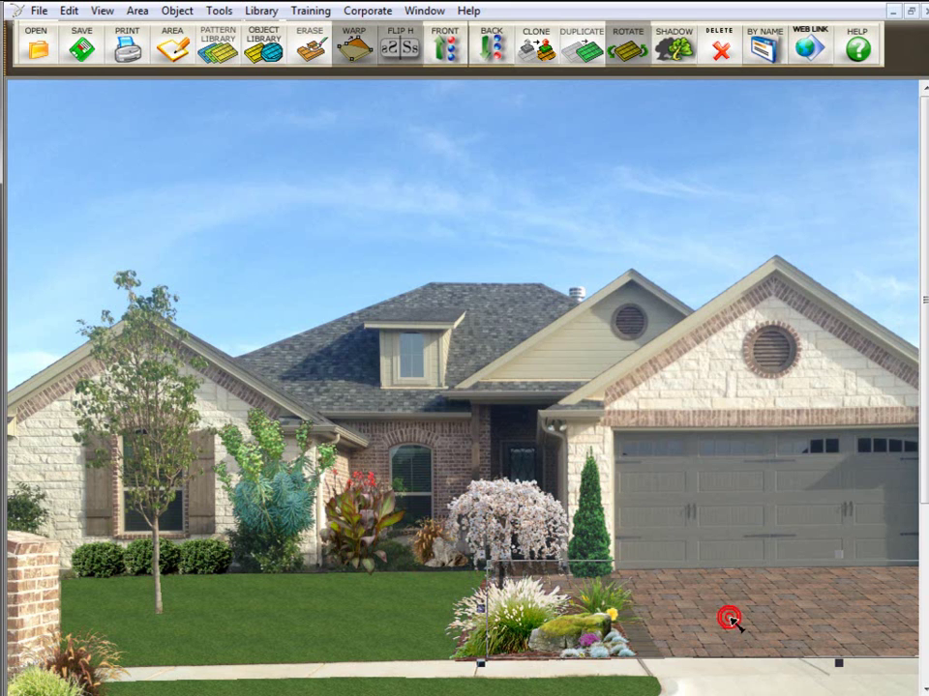
click(338, 618)
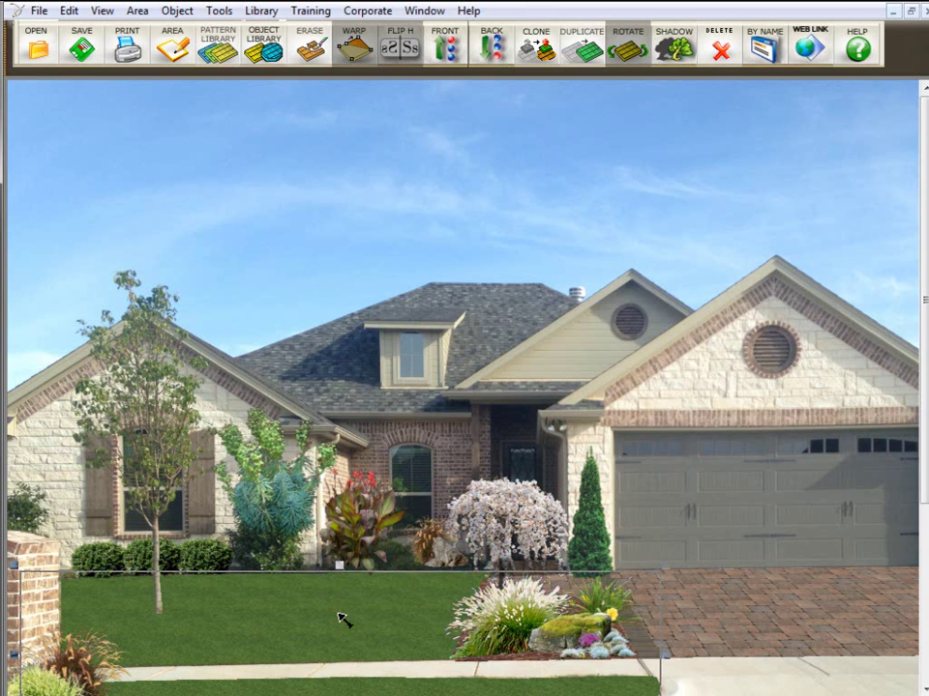
Pave the driveway with Adams_Products Cambridge_Cobble pavers in Cobble_Blend at scale 0.12
click(716, 598)
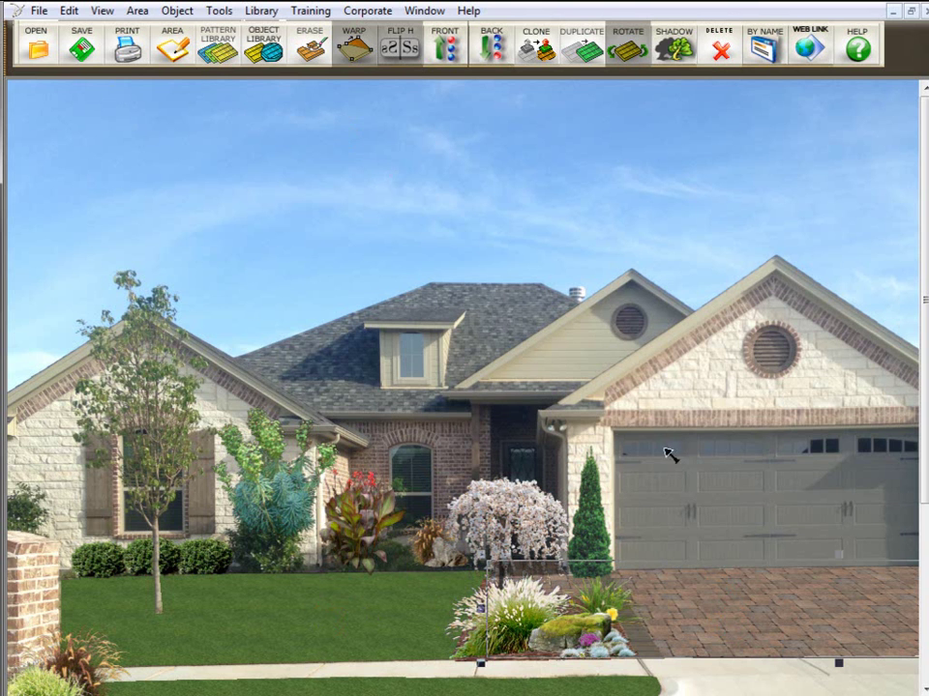
click(211, 38)
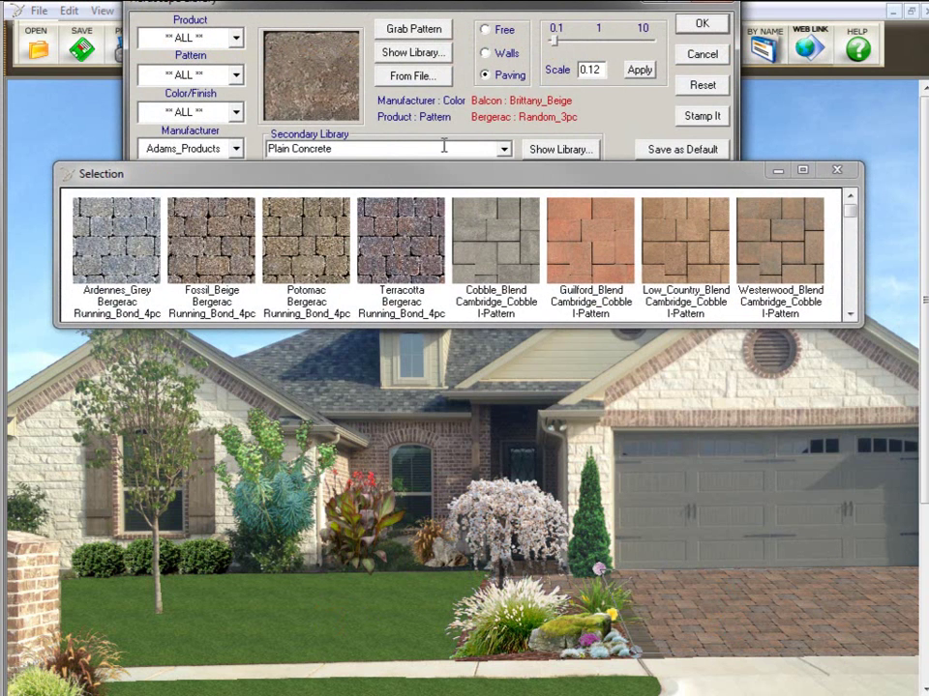
click(237, 148)
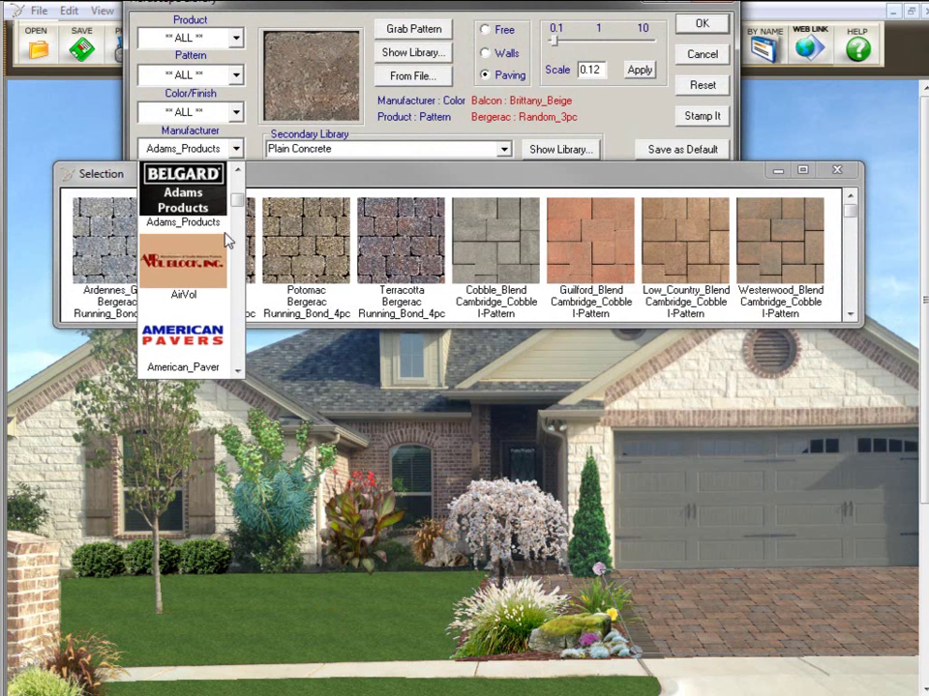
mouse_move(237, 177)
mouse_down()
mouse_move(237, 261)
mouse_move(237, 181)
mouse_up()
click(498, 257)
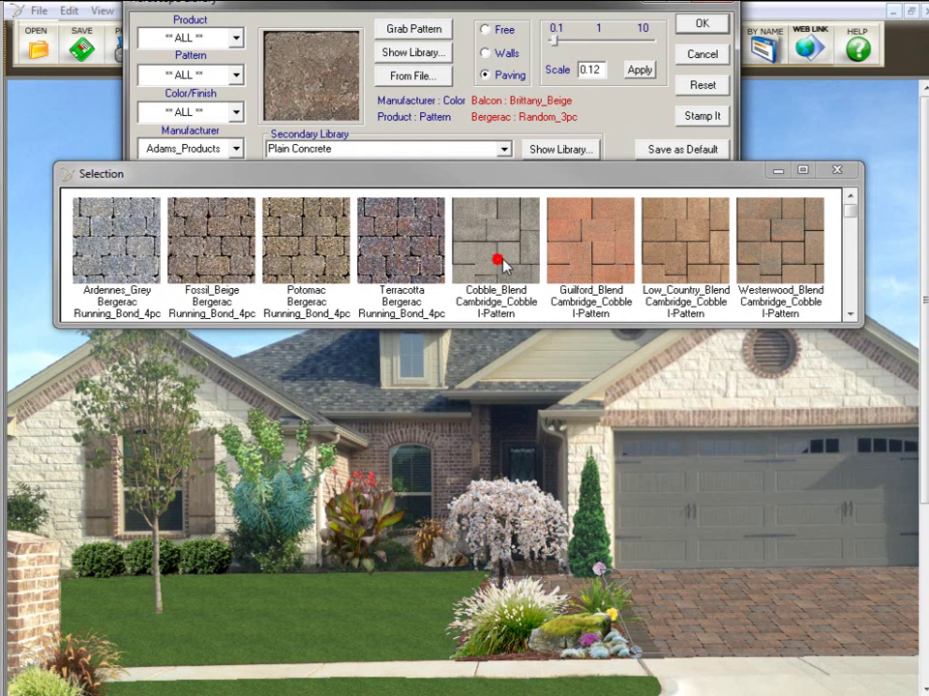
click(519, 257)
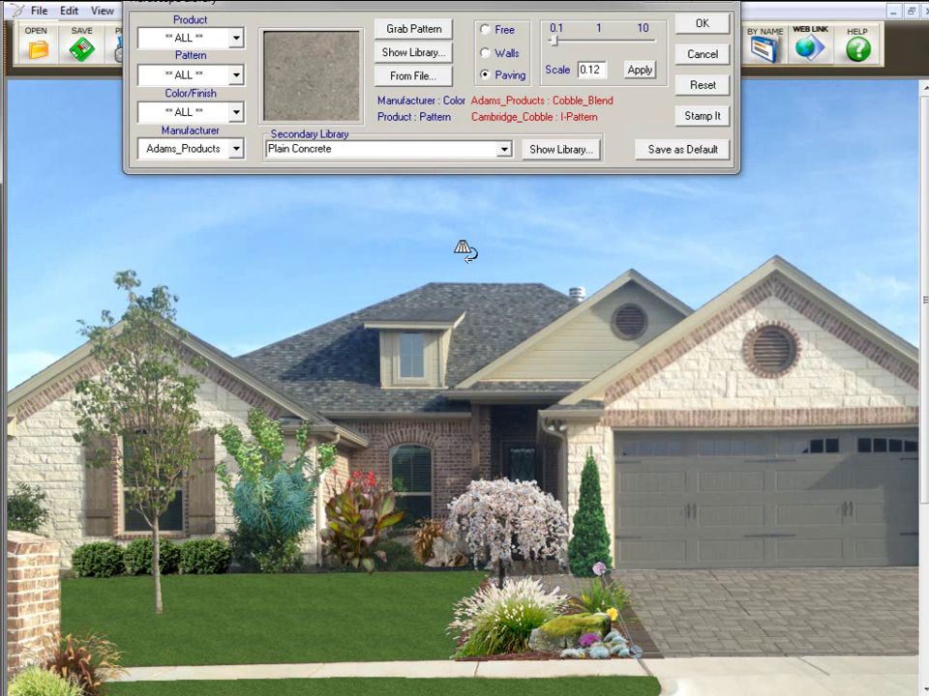
click(703, 56)
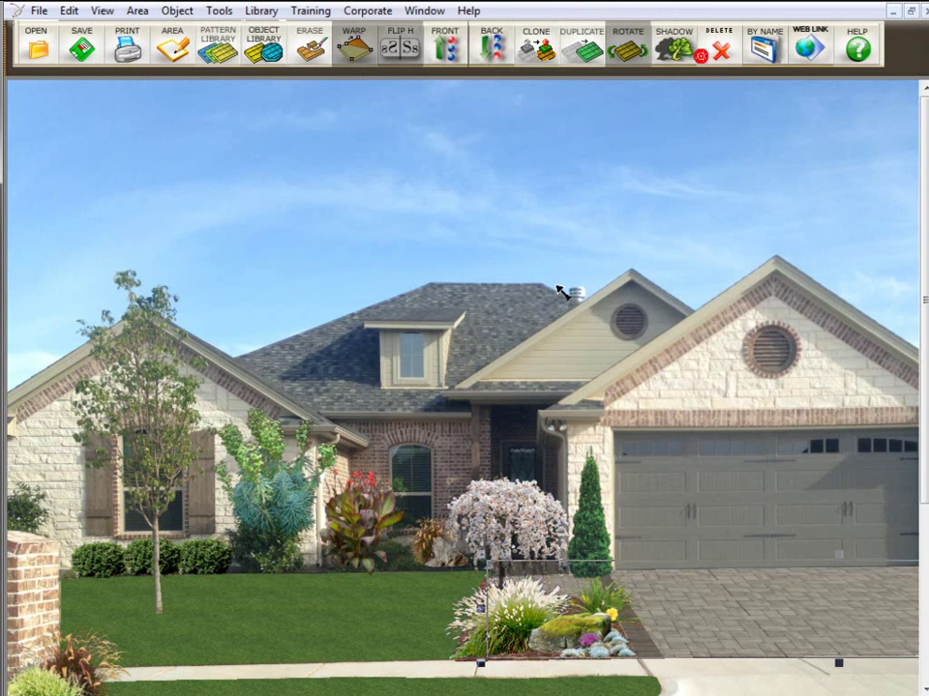
click(724, 452)
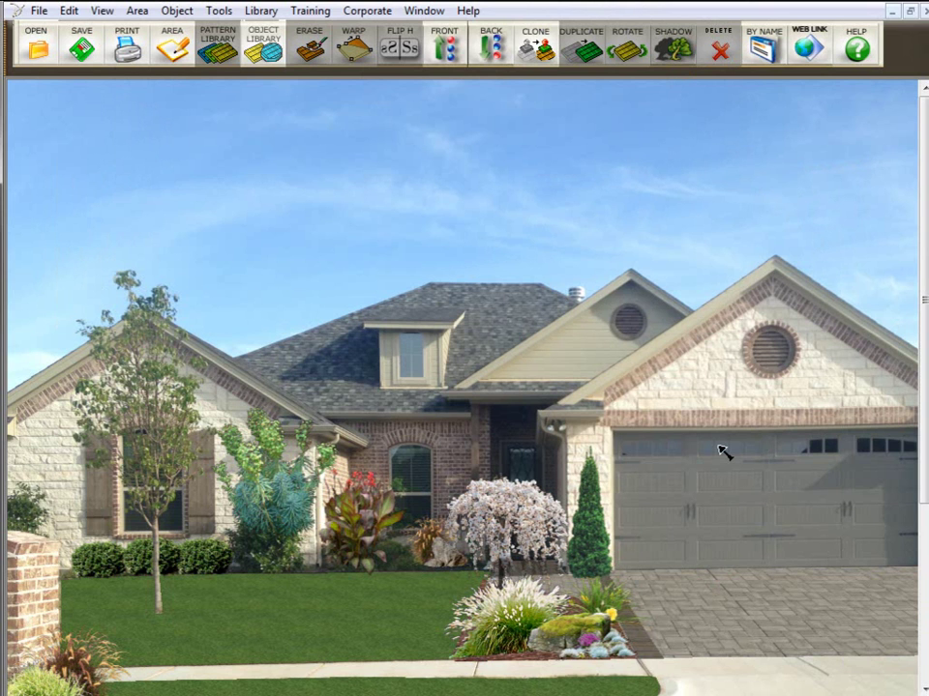
click(270, 62)
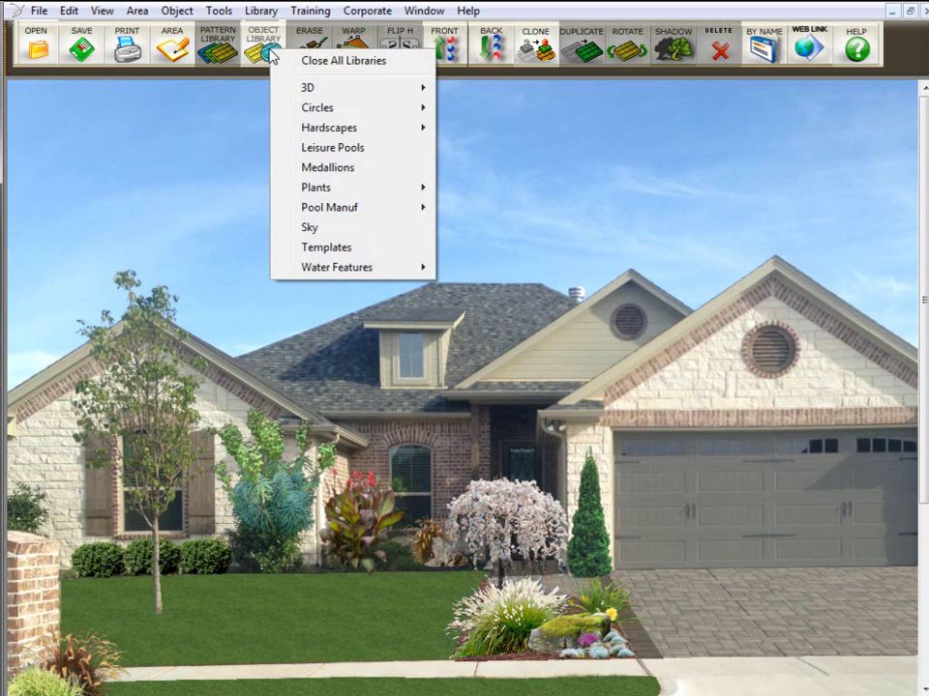
mouse_move(365, 189)
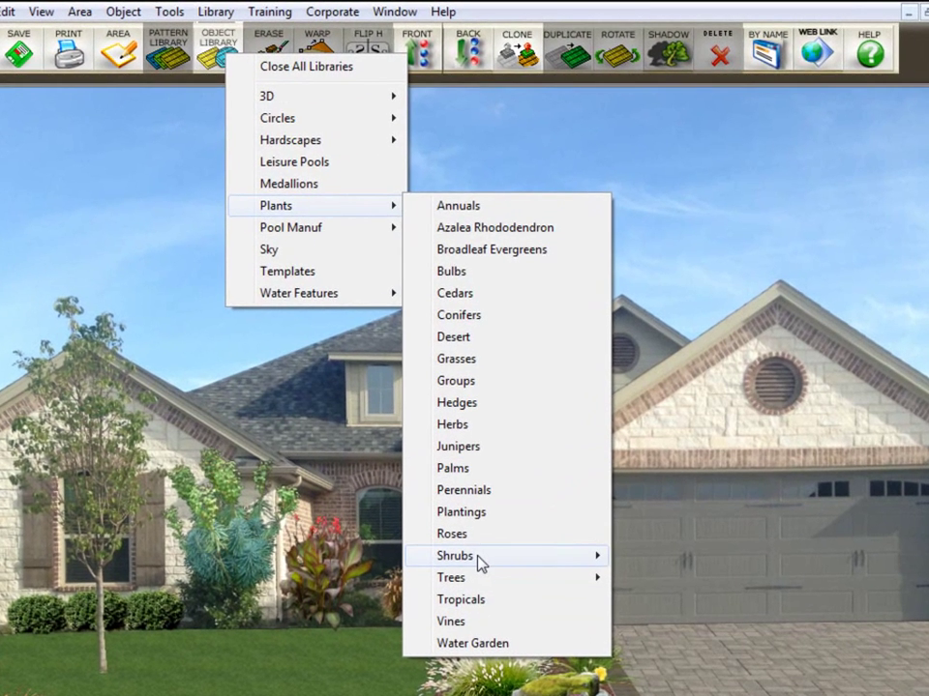
click(481, 537)
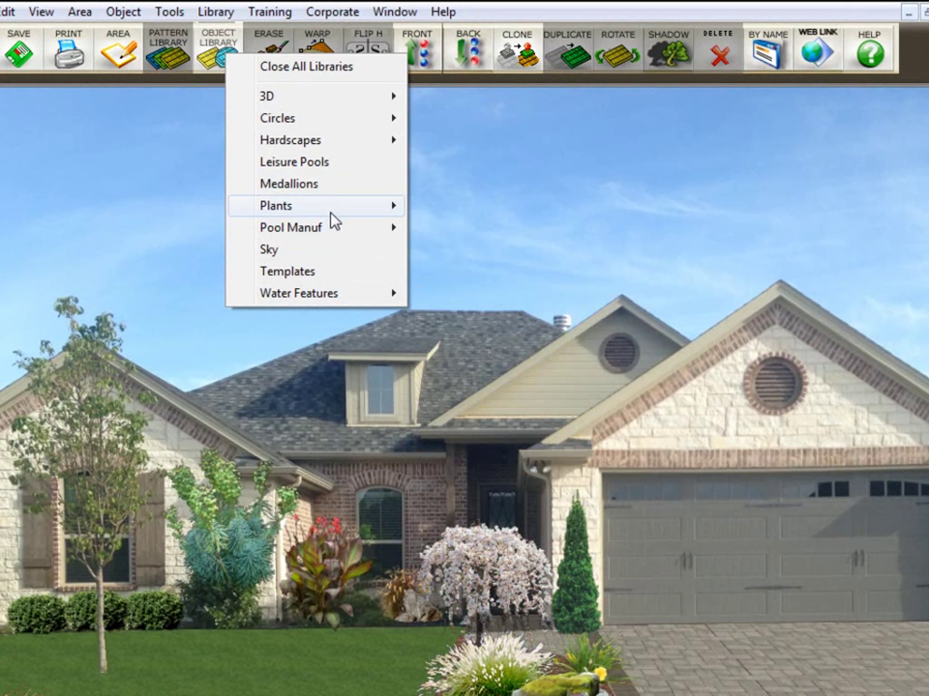
click(334, 205)
click(473, 556)
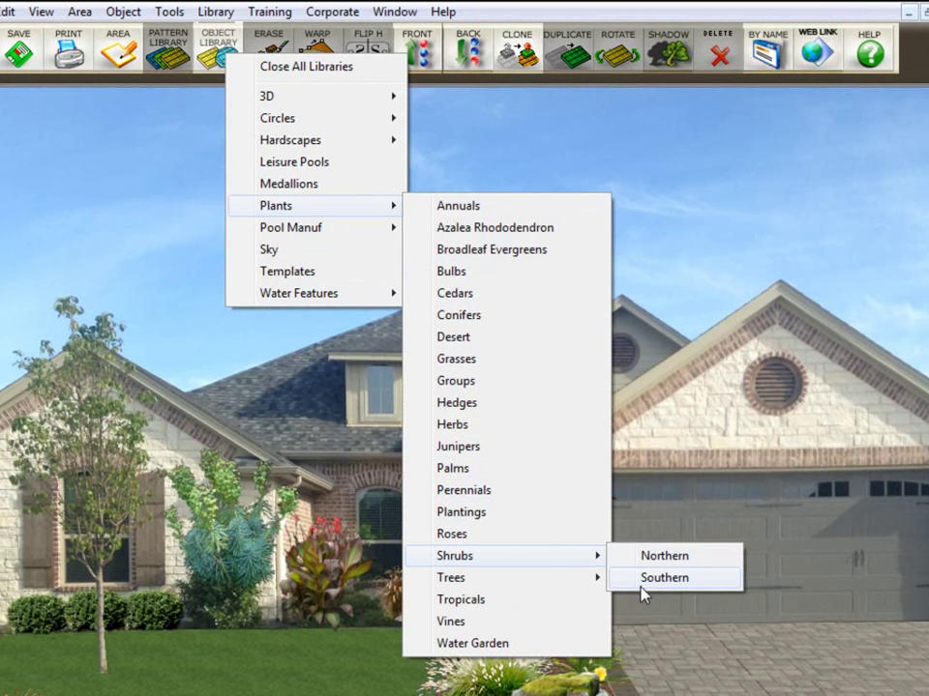
click(693, 164)
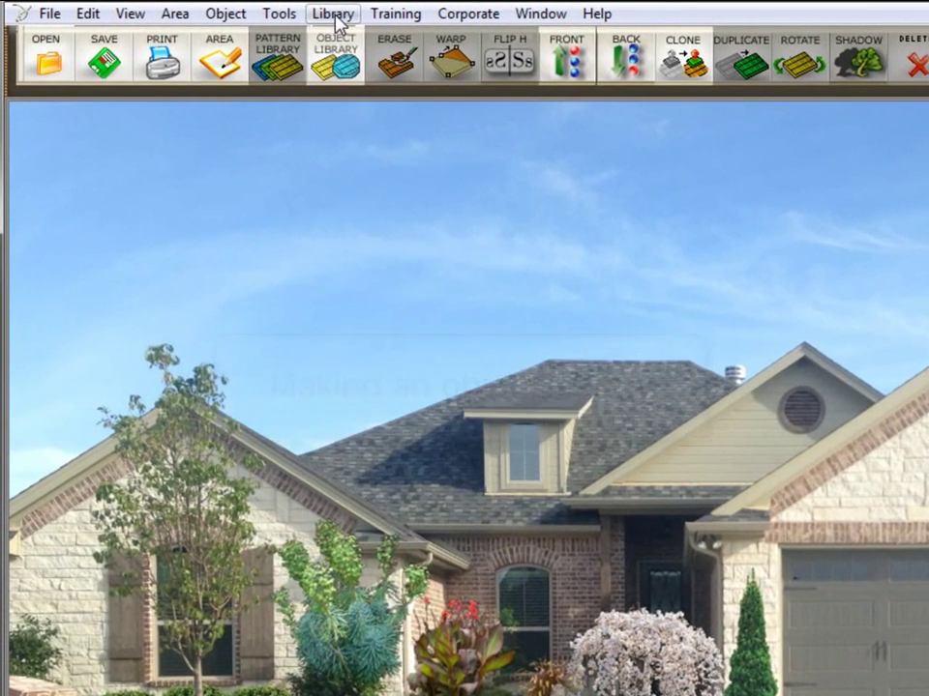
Create object library Lights.Best Quality with default File, Name, Skew Number and Web Link headings
click(333, 16)
click(356, 42)
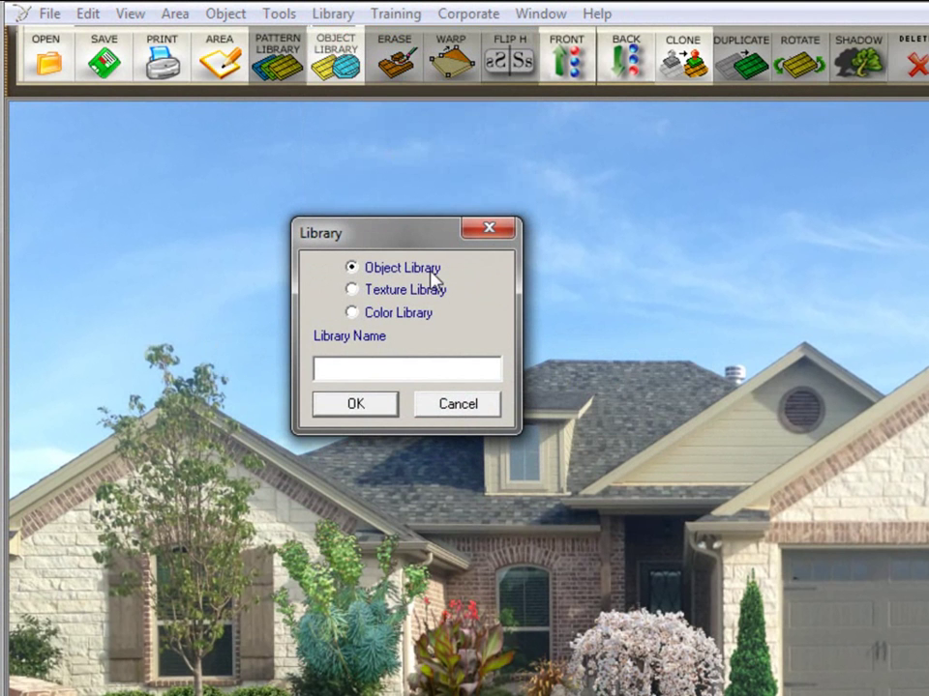
click(407, 366)
text(Lights.Best Quality)
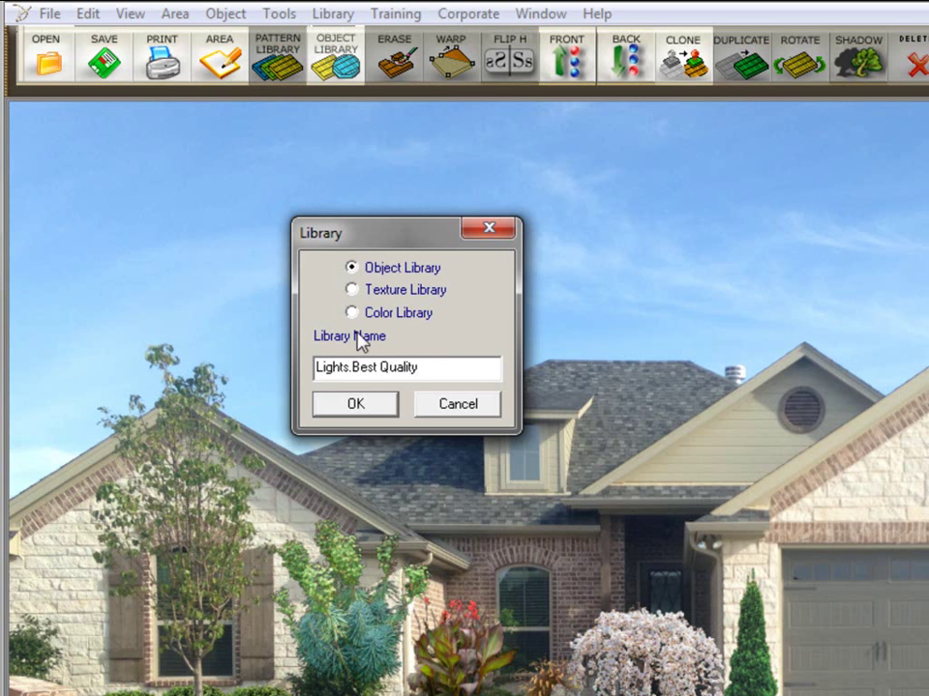
click(376, 408)
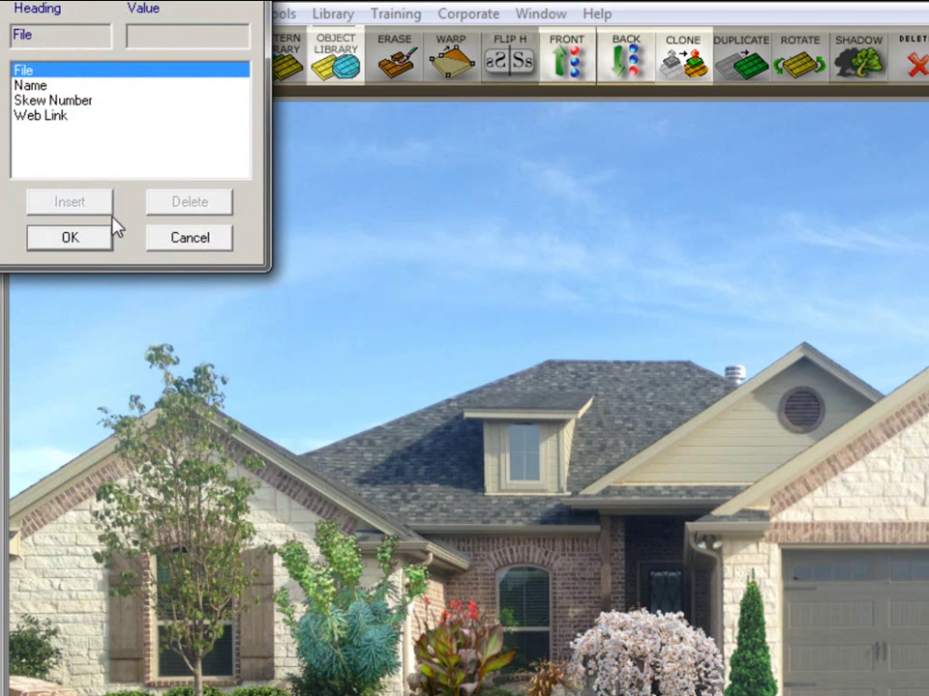
click(87, 240)
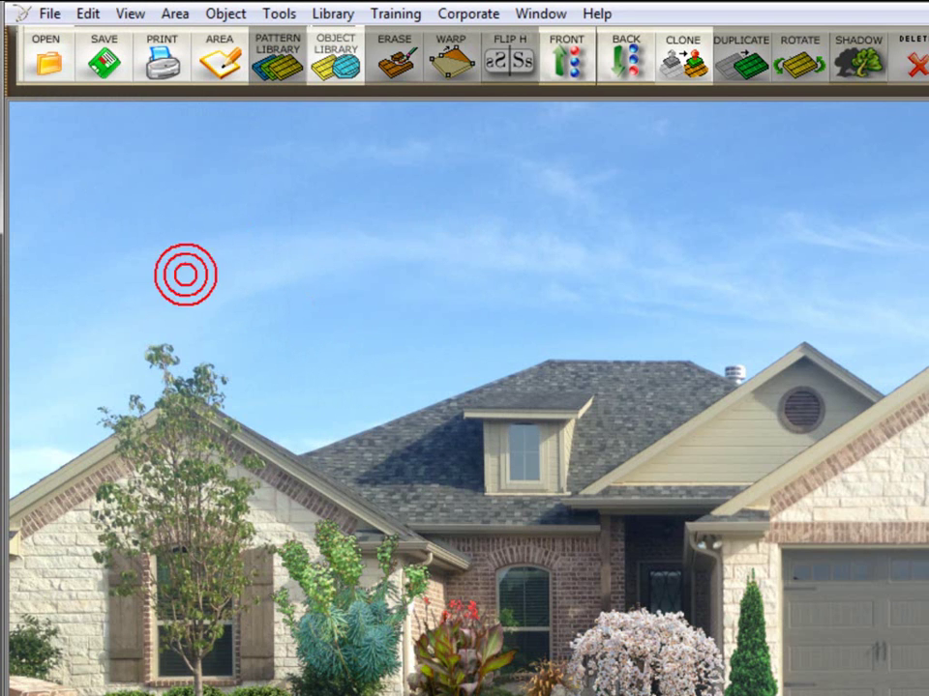
Open the empty Lights > Best Quality library and enlarge its window over the photo
click(335, 16)
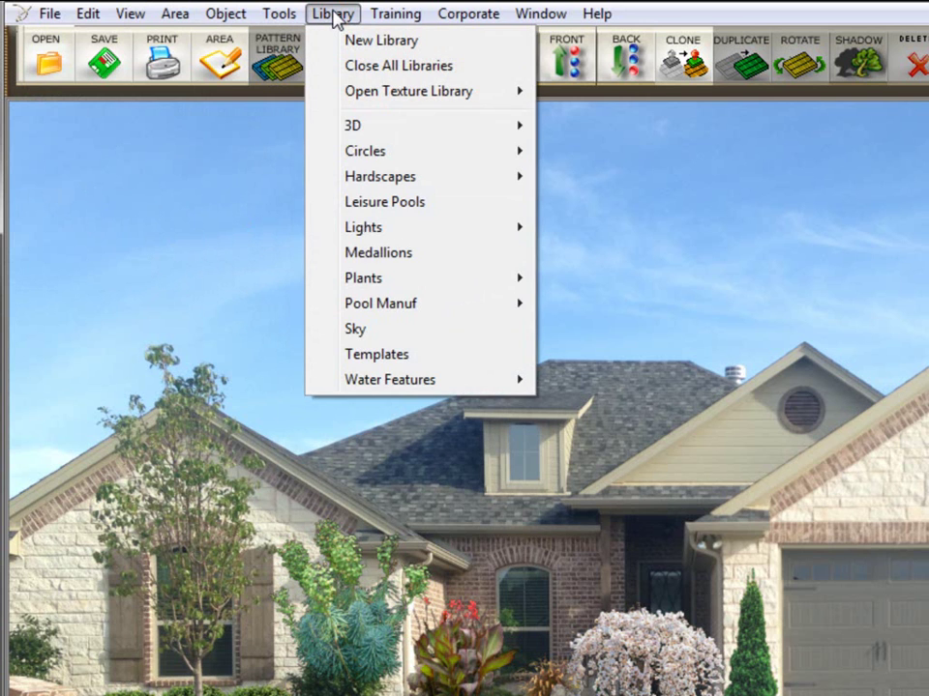
click(366, 231)
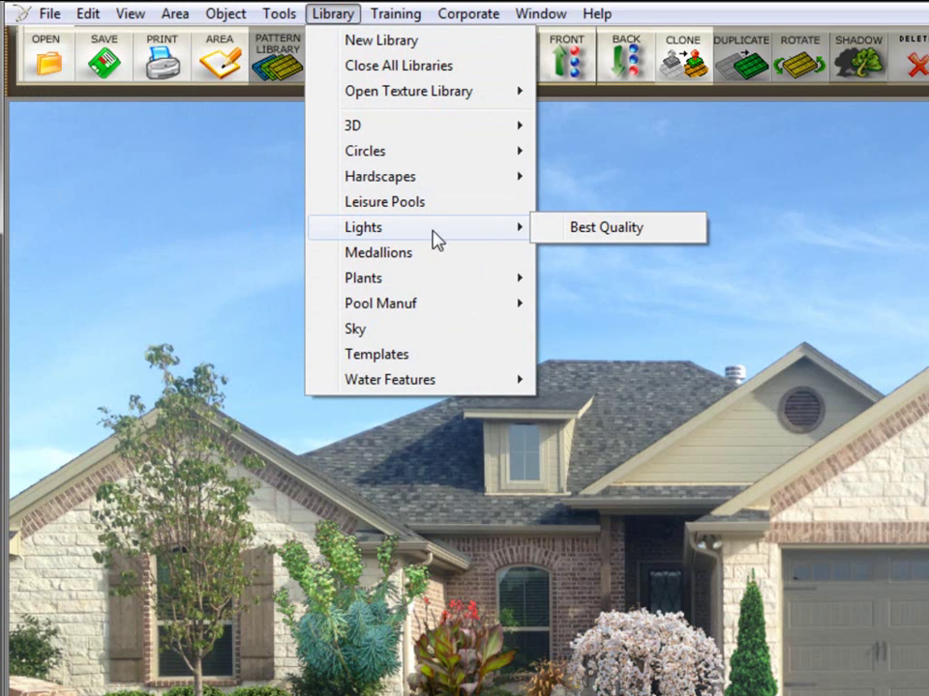
click(578, 229)
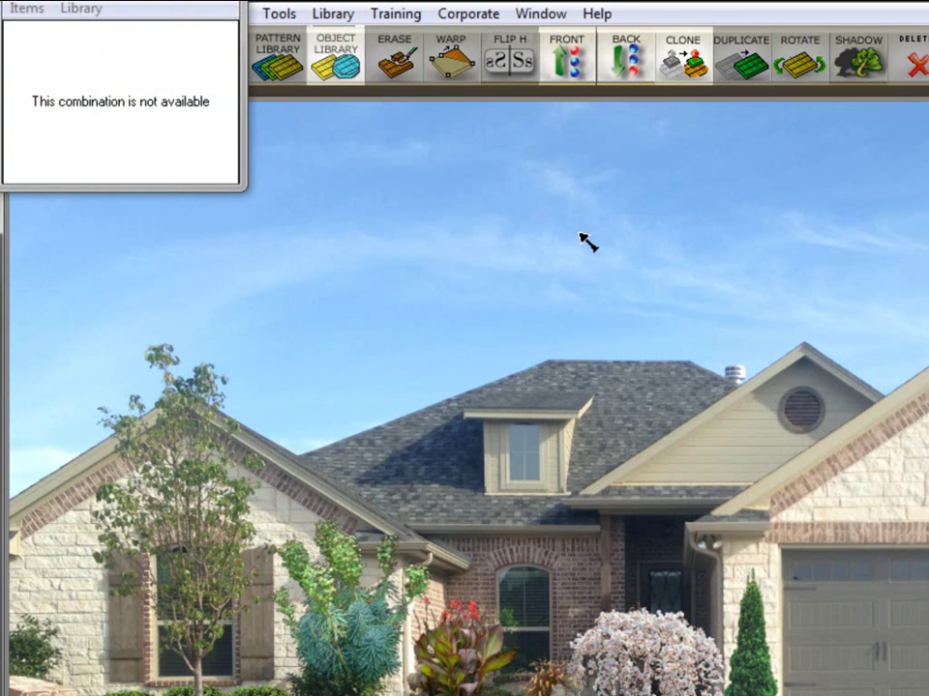
drag(125, 35, 327, 266)
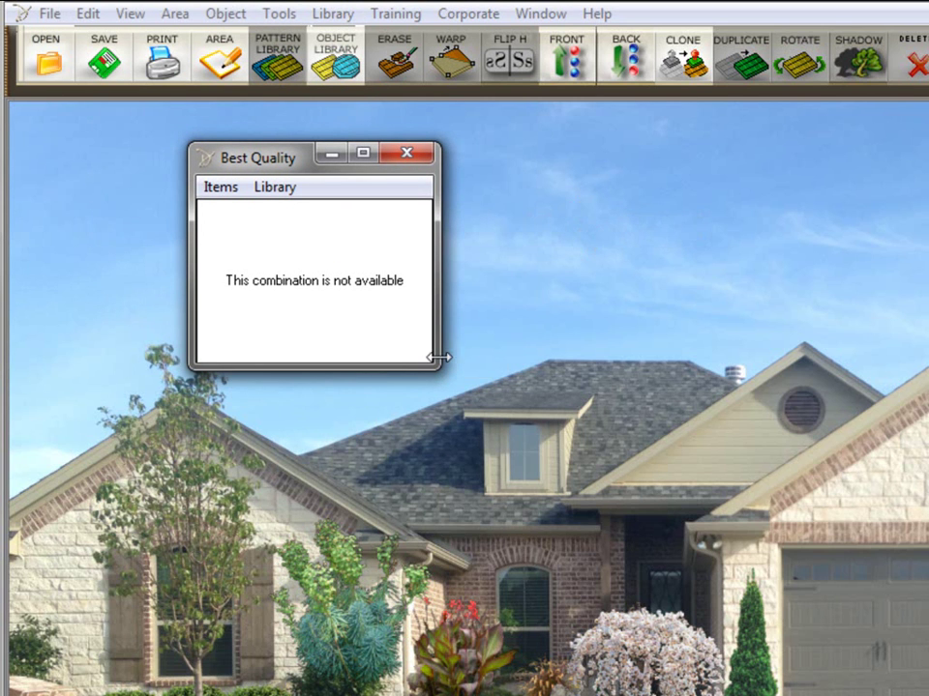
drag(431, 366, 549, 406)
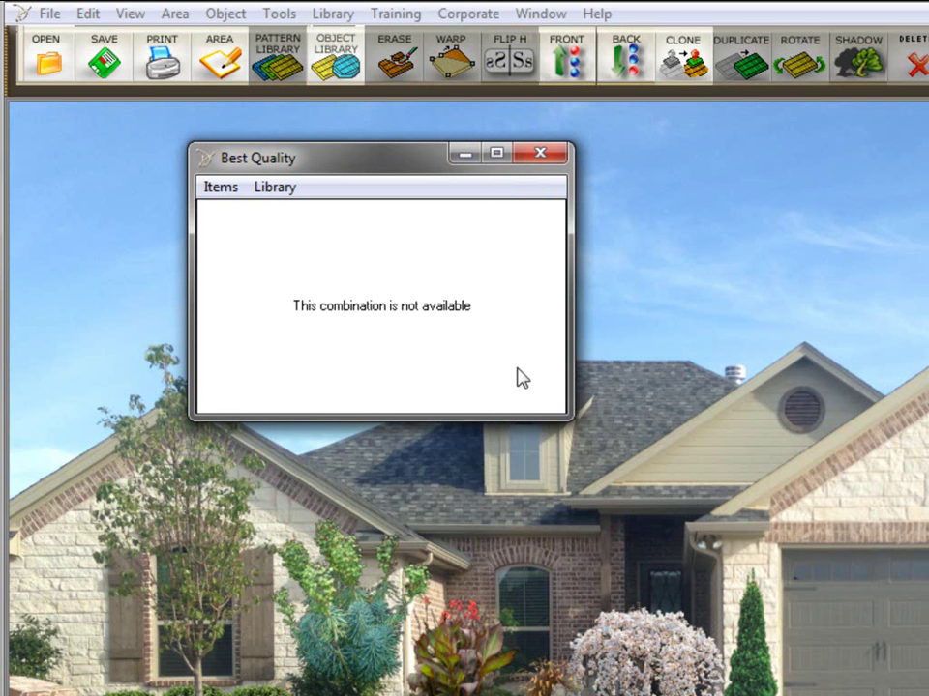
Add every LOB file from Best_Lighting\Pathway_Lights to the Best Quality library
click(219, 189)
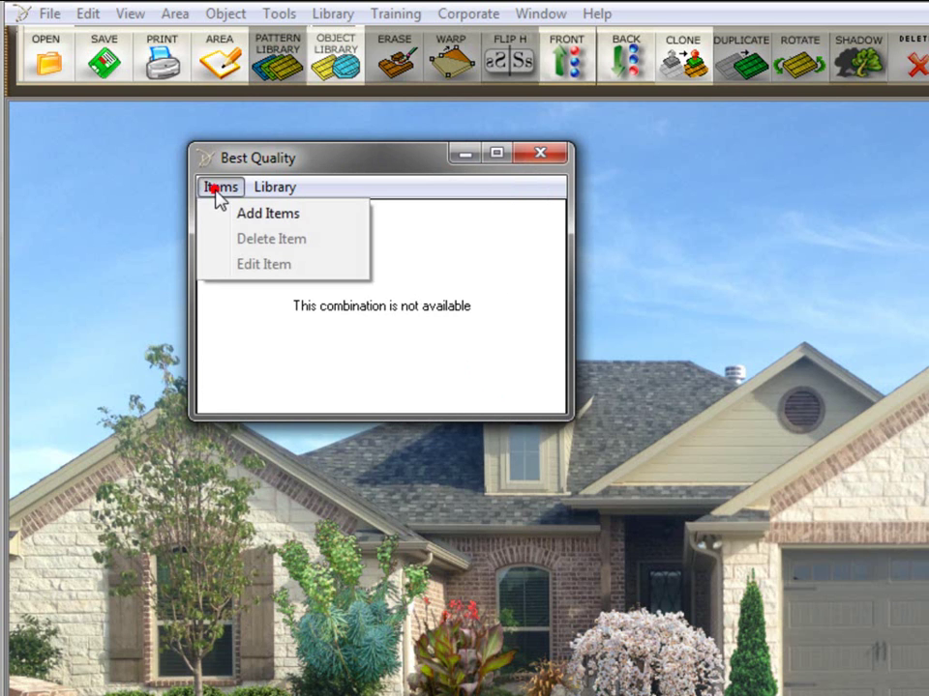
click(257, 214)
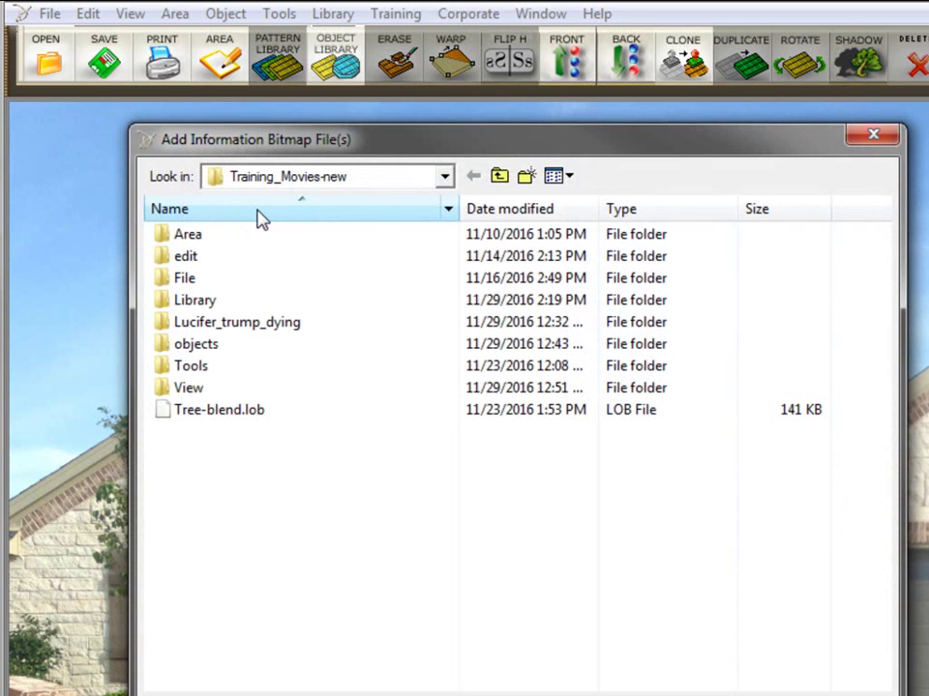
click(365, 180)
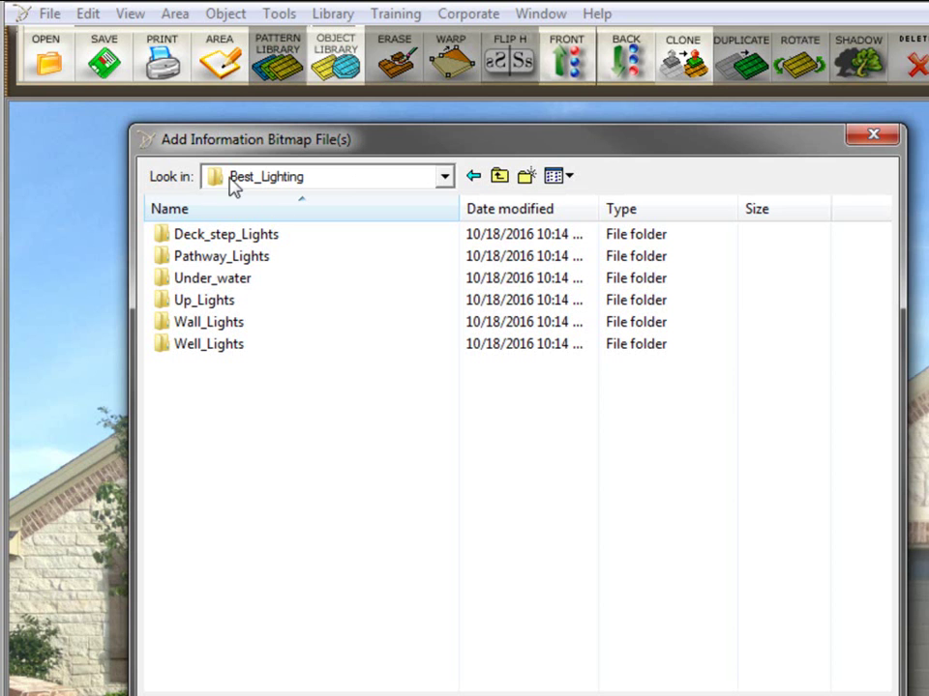
double_click(268, 259)
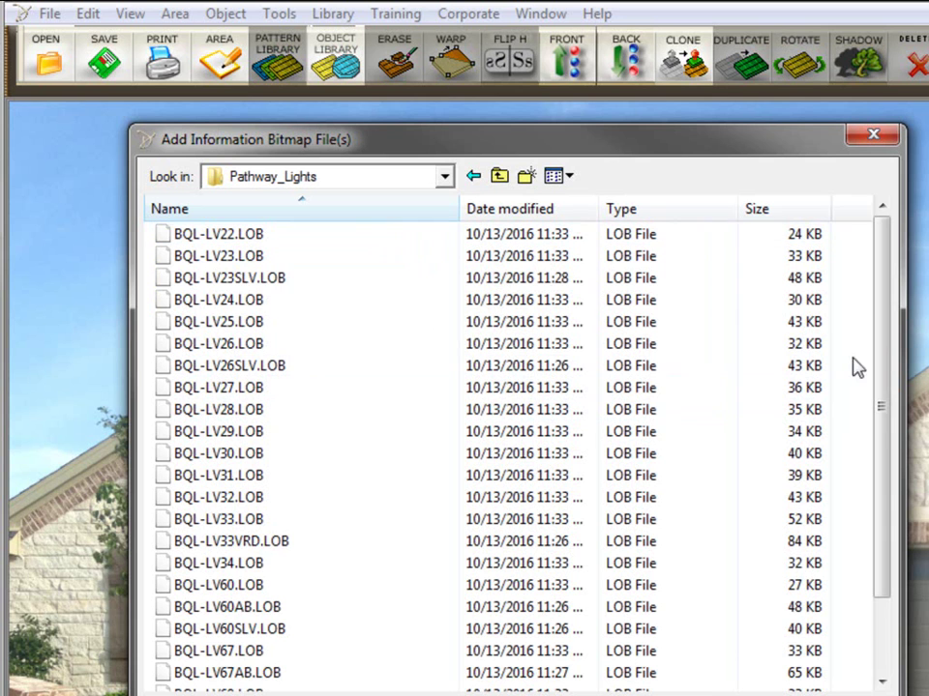
drag(881, 368, 882, 441)
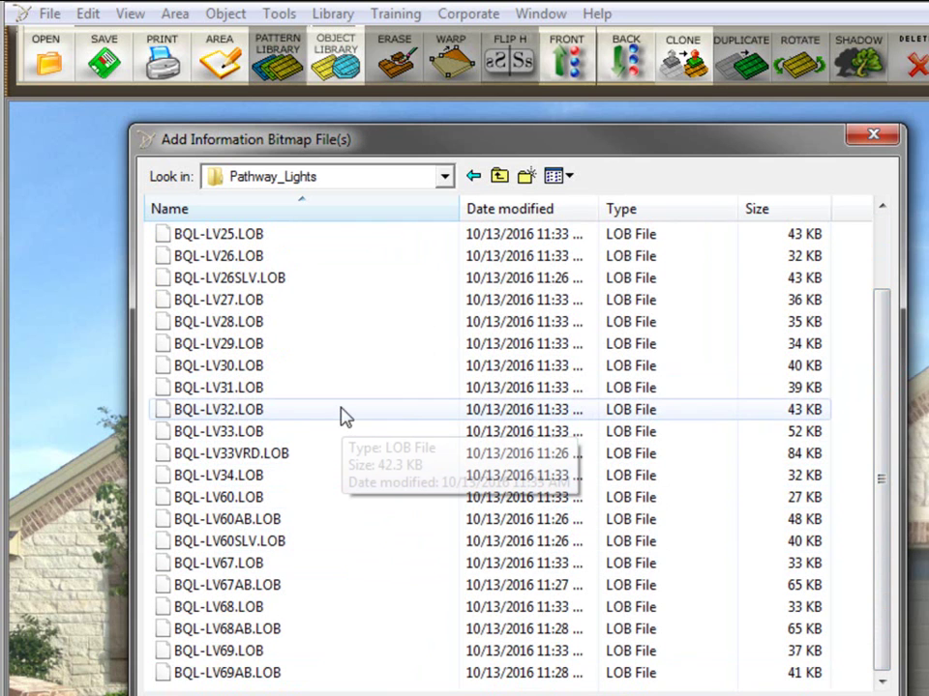
click(327, 236)
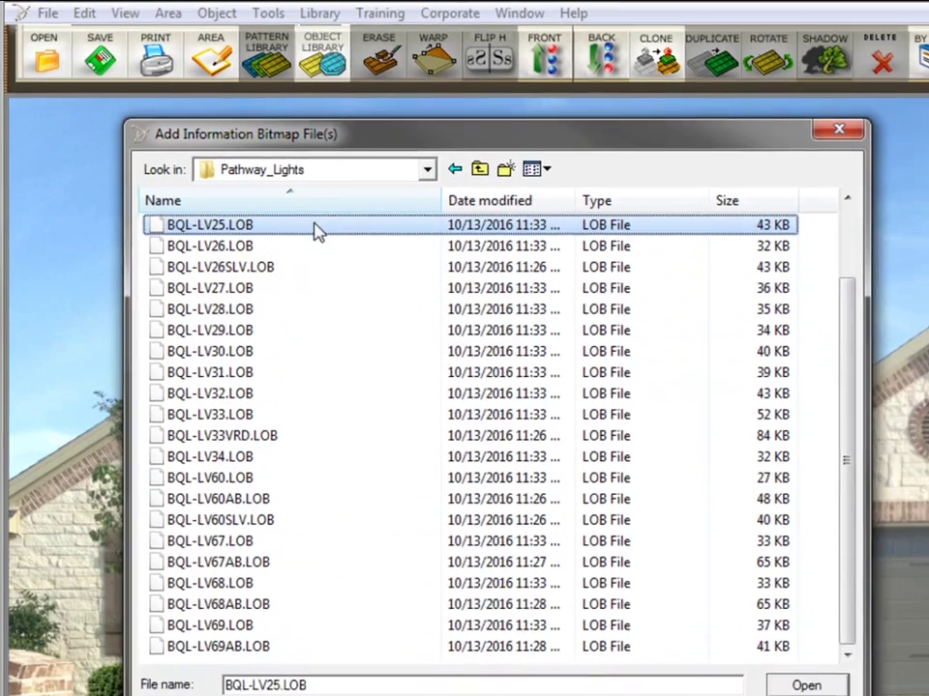
key(ctrl+a)
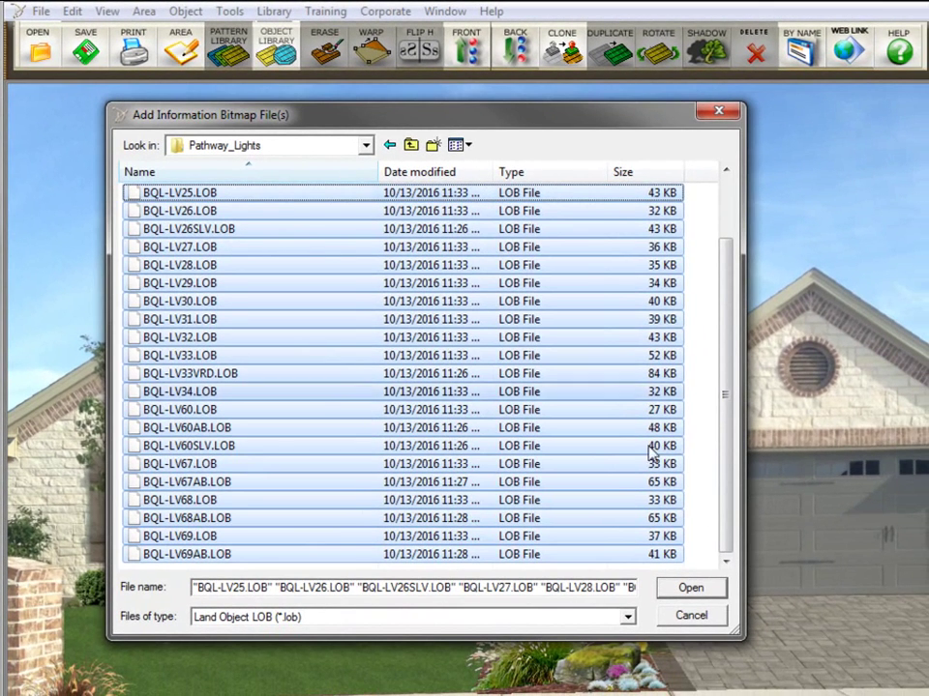
click(704, 596)
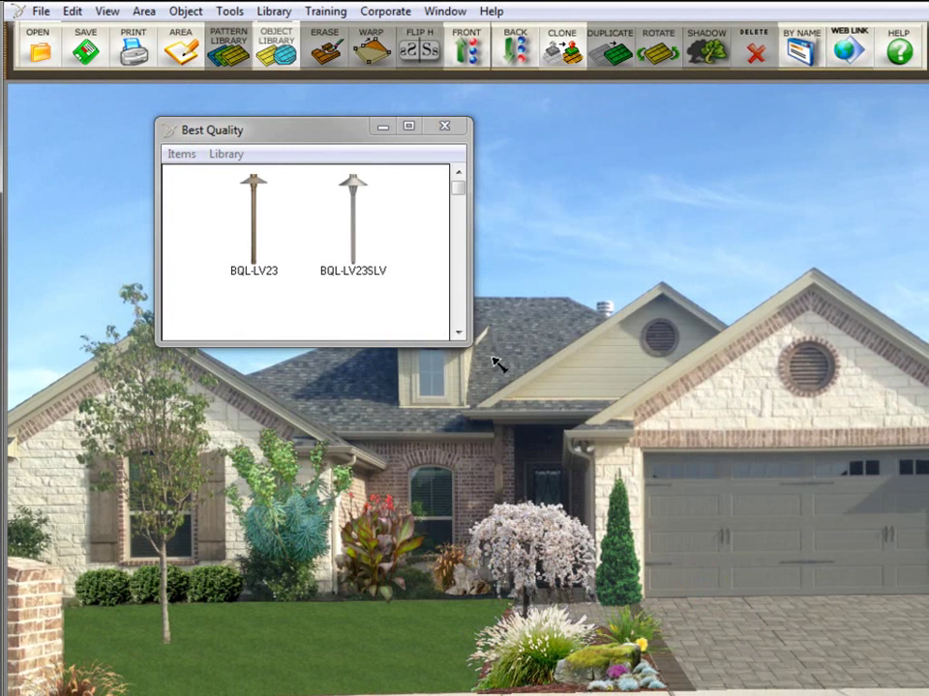
Enlarge the library window and place the BQL-LV34 lamp near the front planting bed
drag(483, 360, 791, 600)
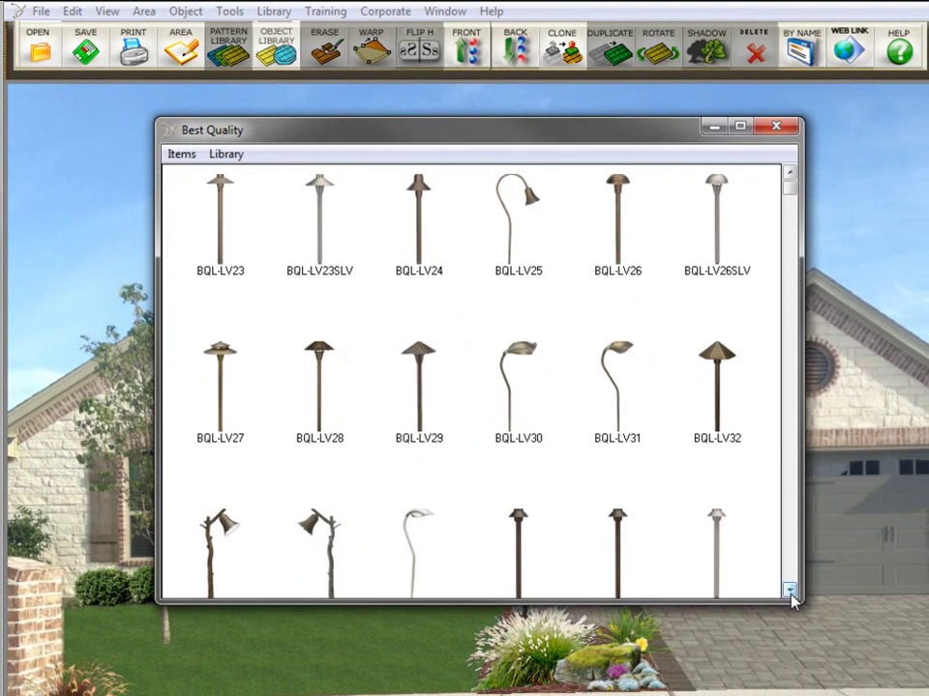
click(790, 590)
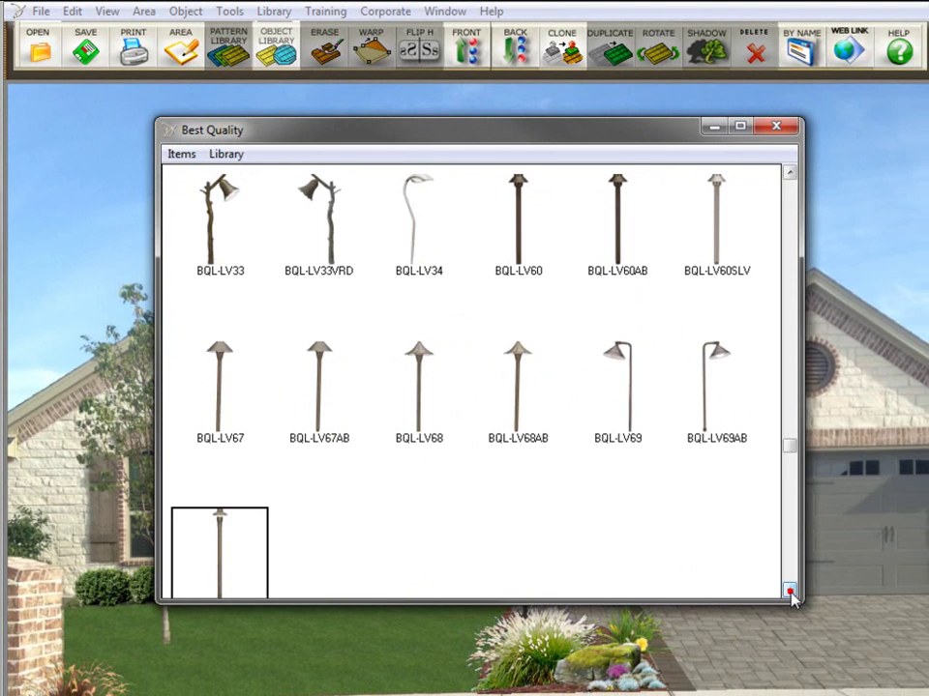
click(414, 191)
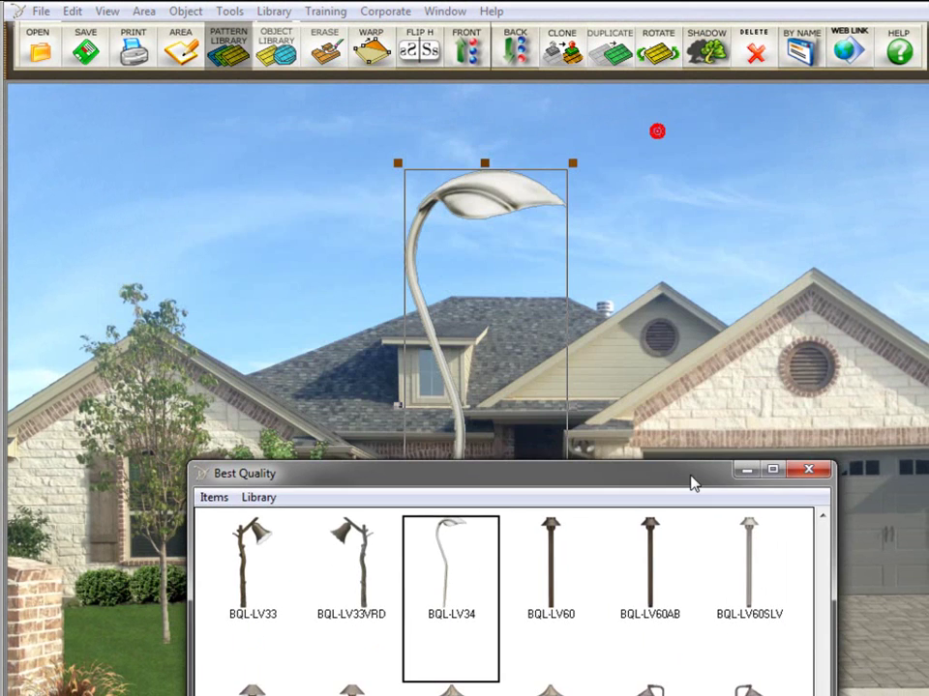
drag(692, 483, 626, 140)
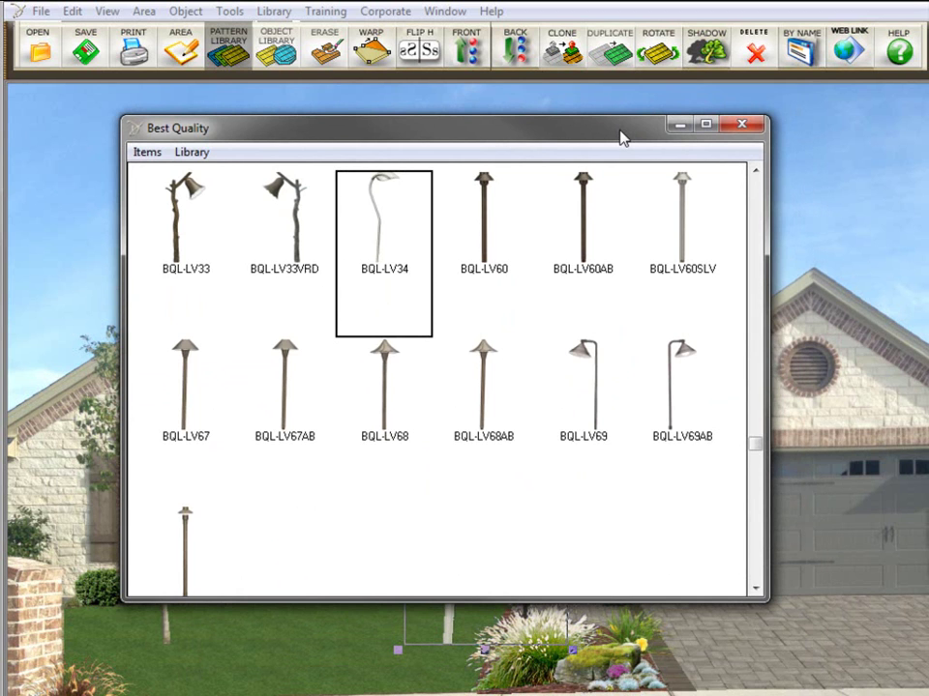
Save the changed Best Quality library and close its window
click(179, 153)
click(233, 267)
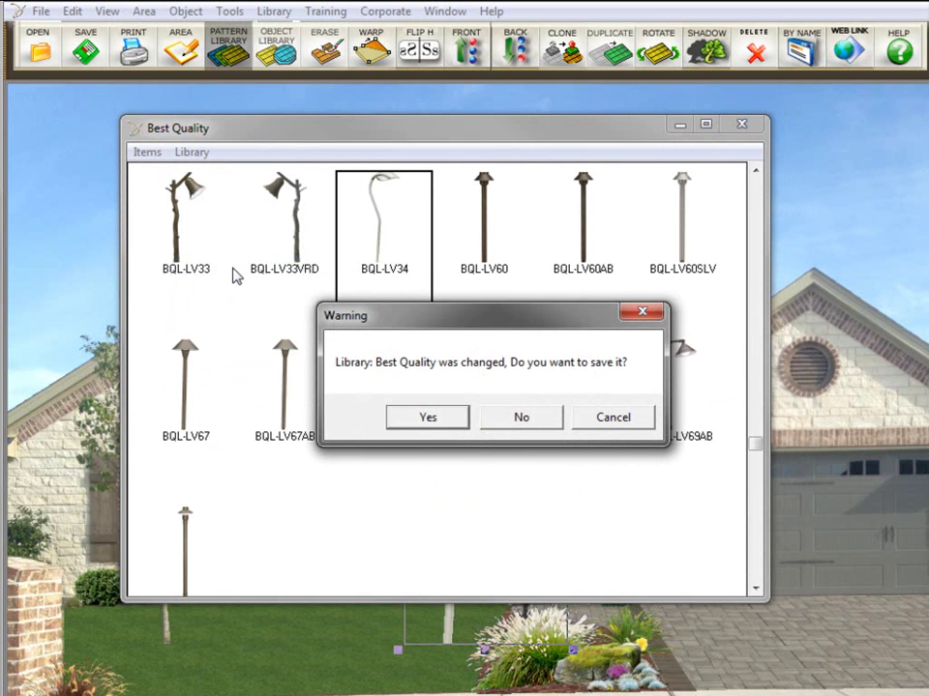
click(445, 417)
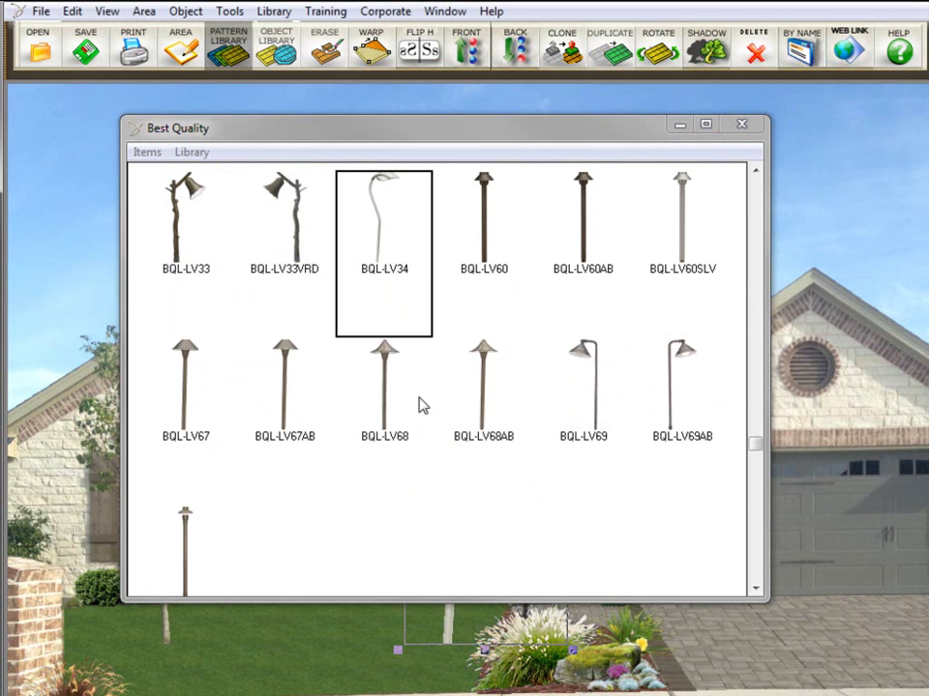
click(742, 126)
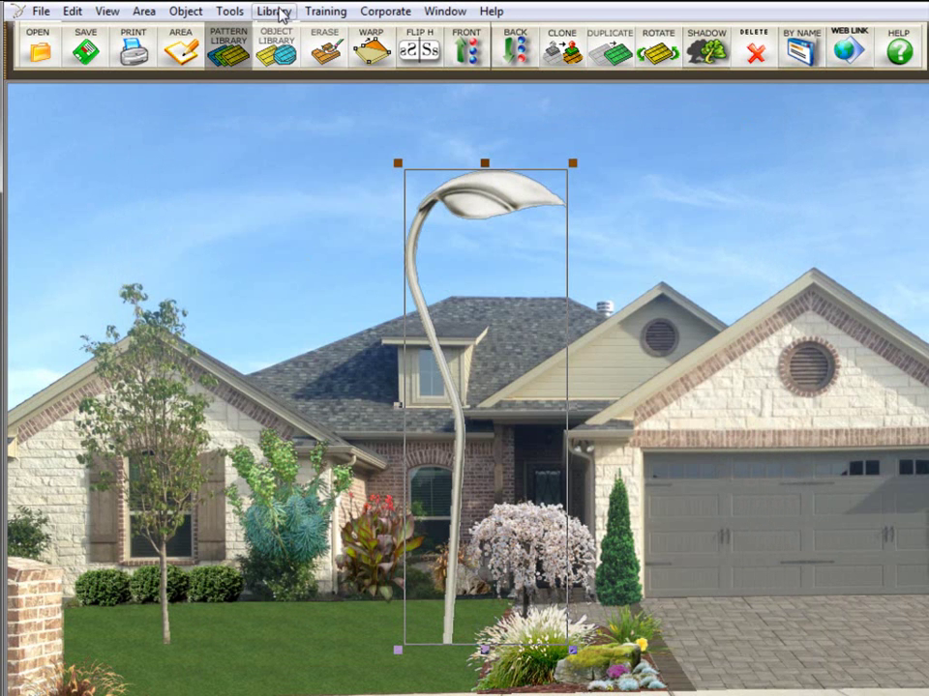
Reopen the Best Quality library from the Lights libraries
click(273, 11)
mouse_move(322, 187)
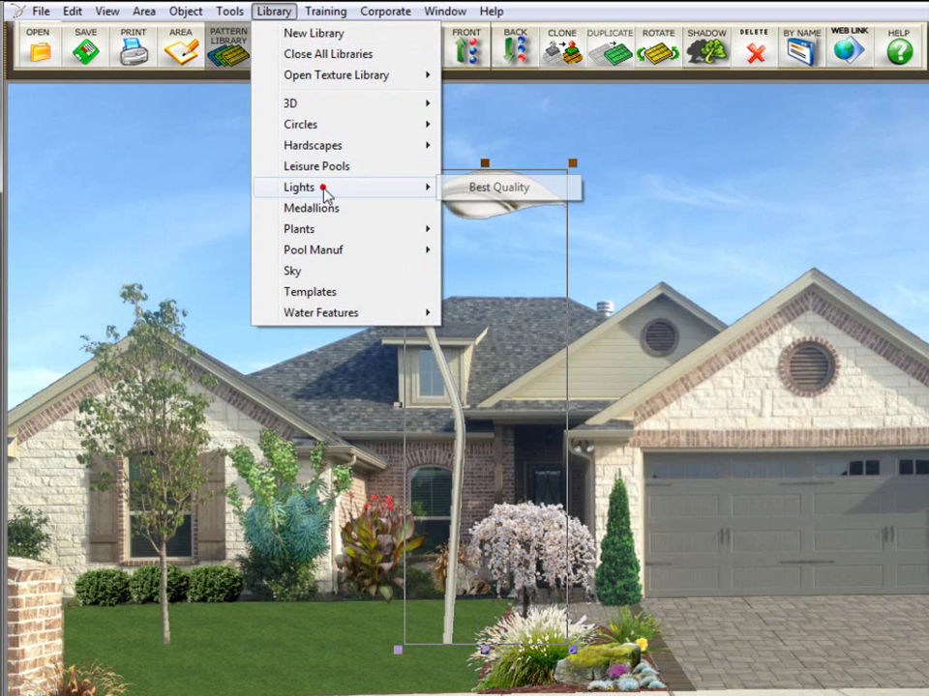
click(502, 187)
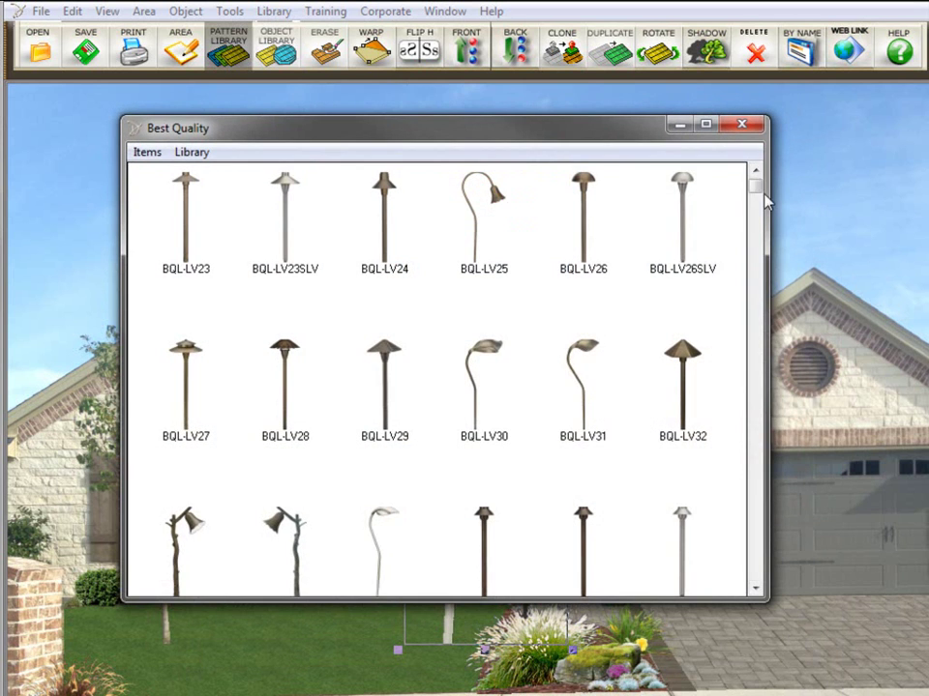
drag(759, 242, 739, 199)
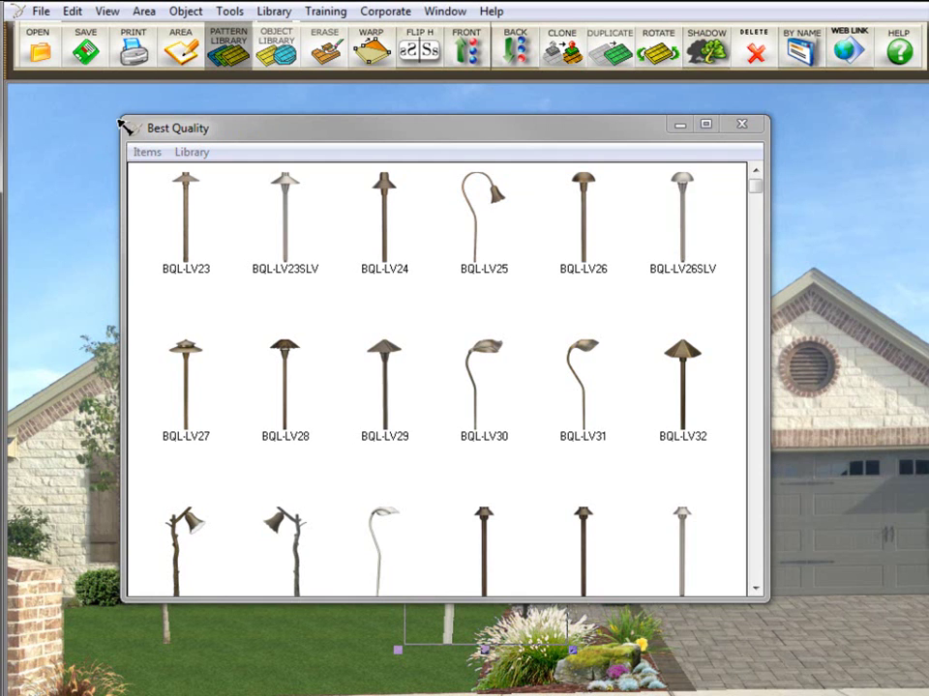
Rename the lights library to Path lights
click(191, 153)
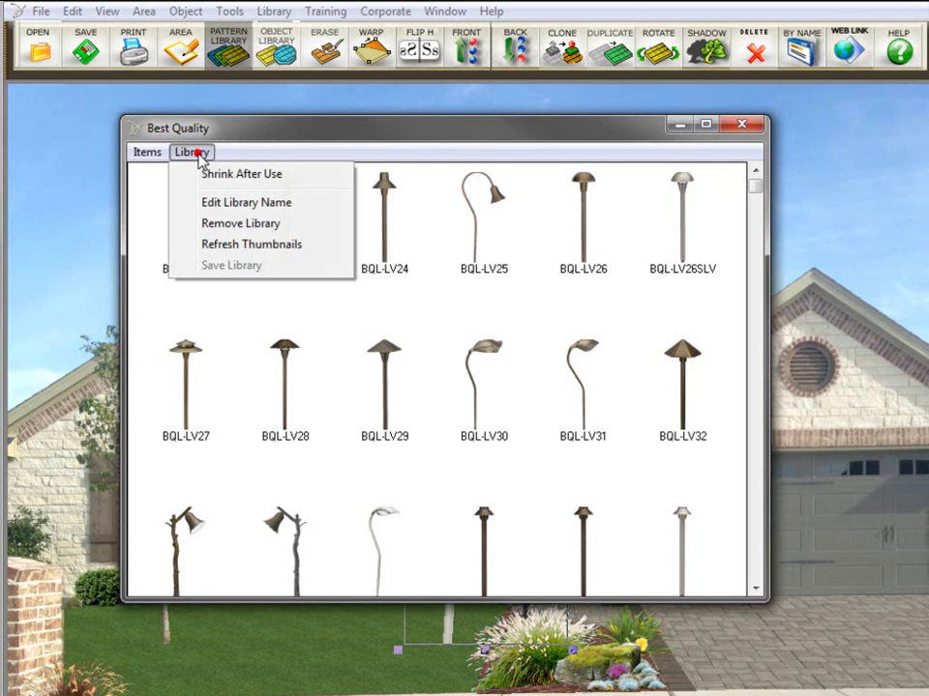
click(256, 203)
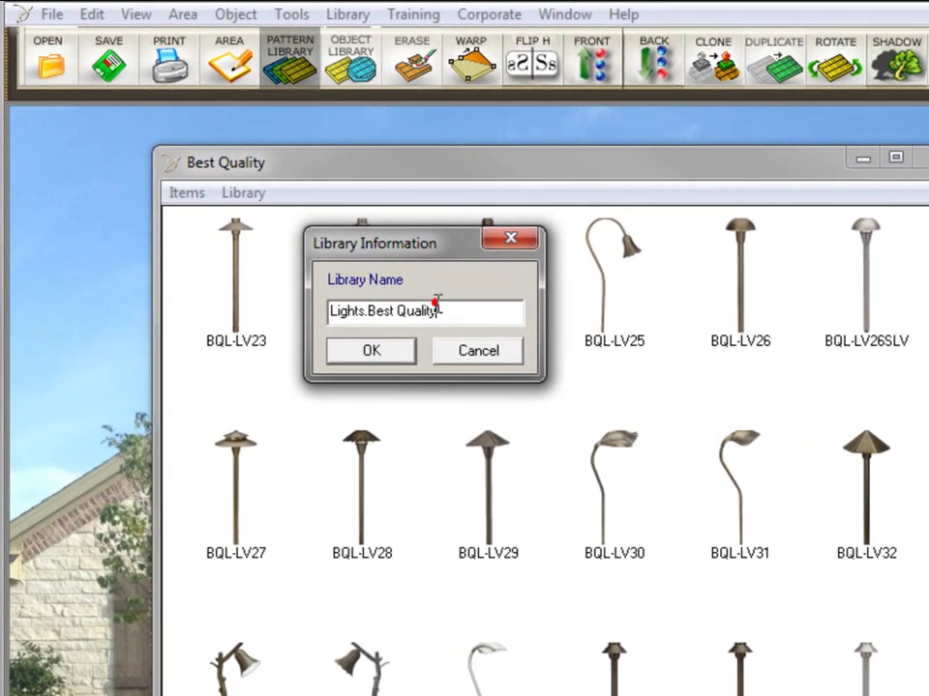
text(.)
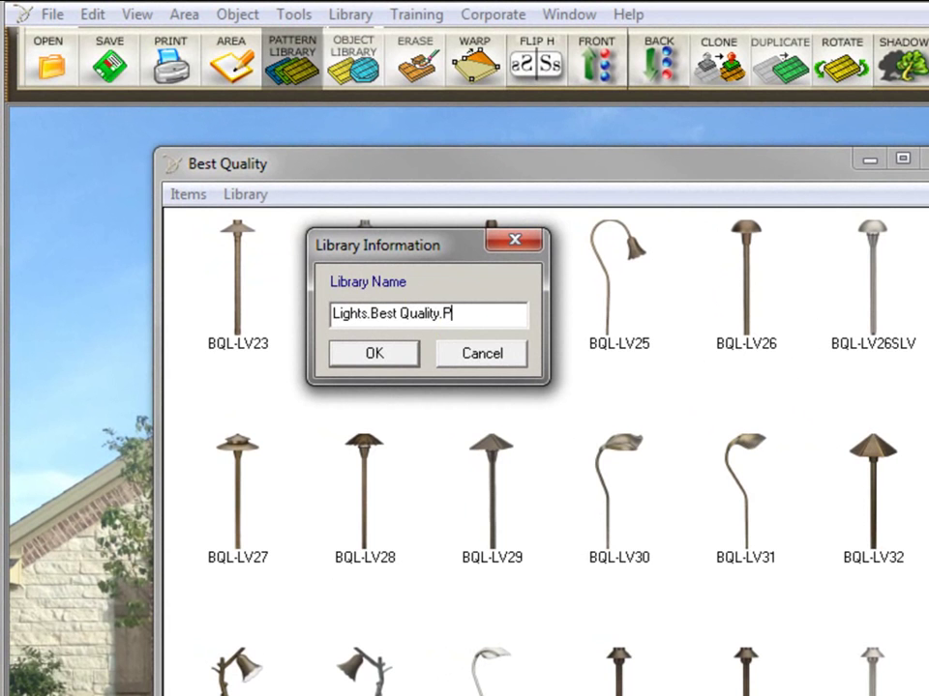
text(Path lights)
click(374, 352)
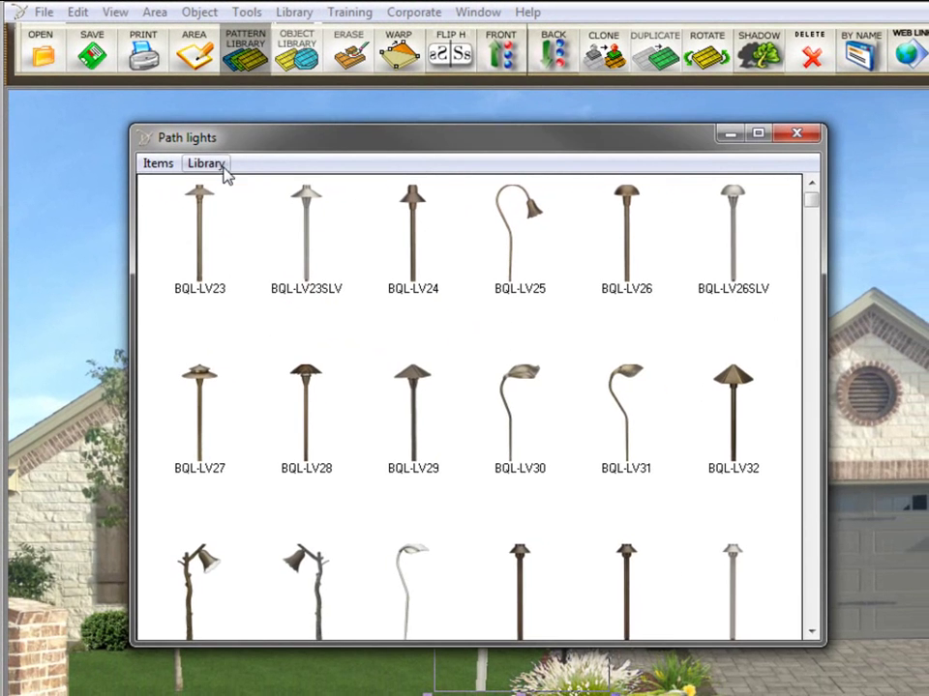
Save the Path lights library, confirming with Yes, and close its window
click(221, 164)
click(203, 285)
click(433, 450)
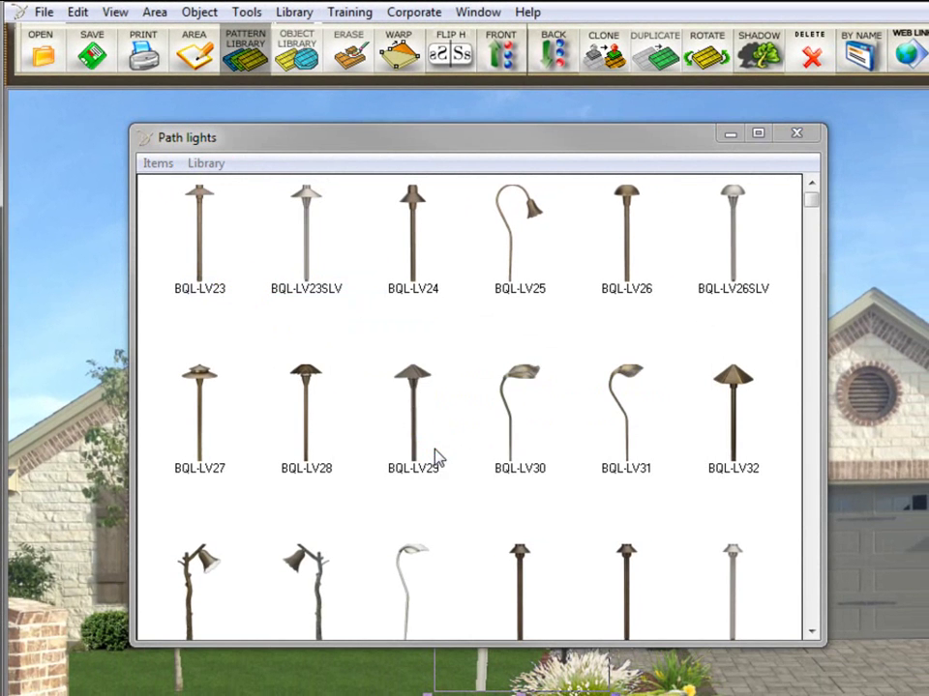
click(796, 135)
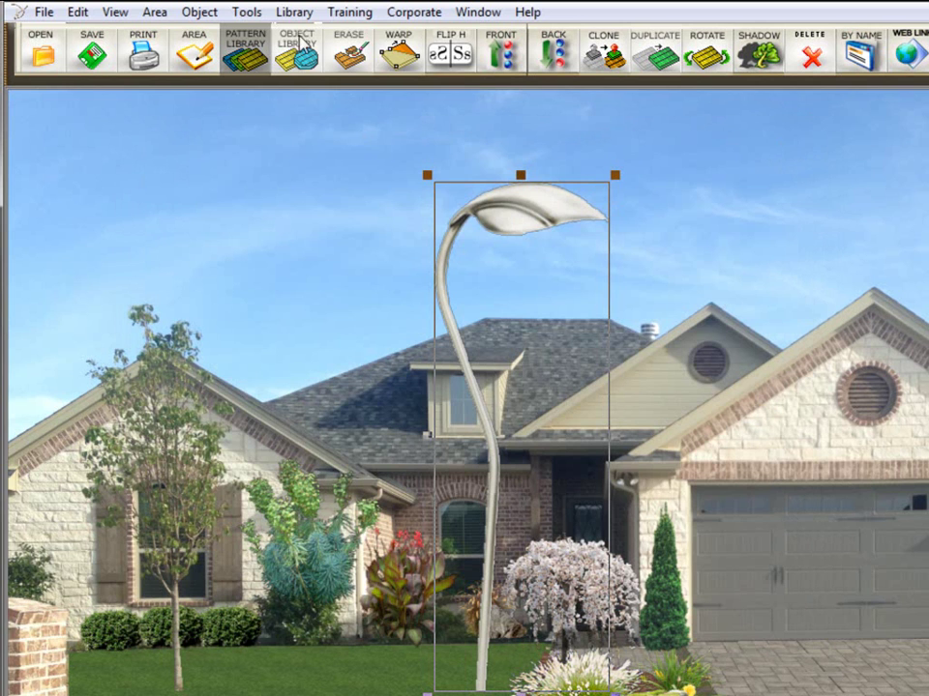
Open Lights > Best Quality > Path lights and select the BQL-LV26SLV item
click(293, 12)
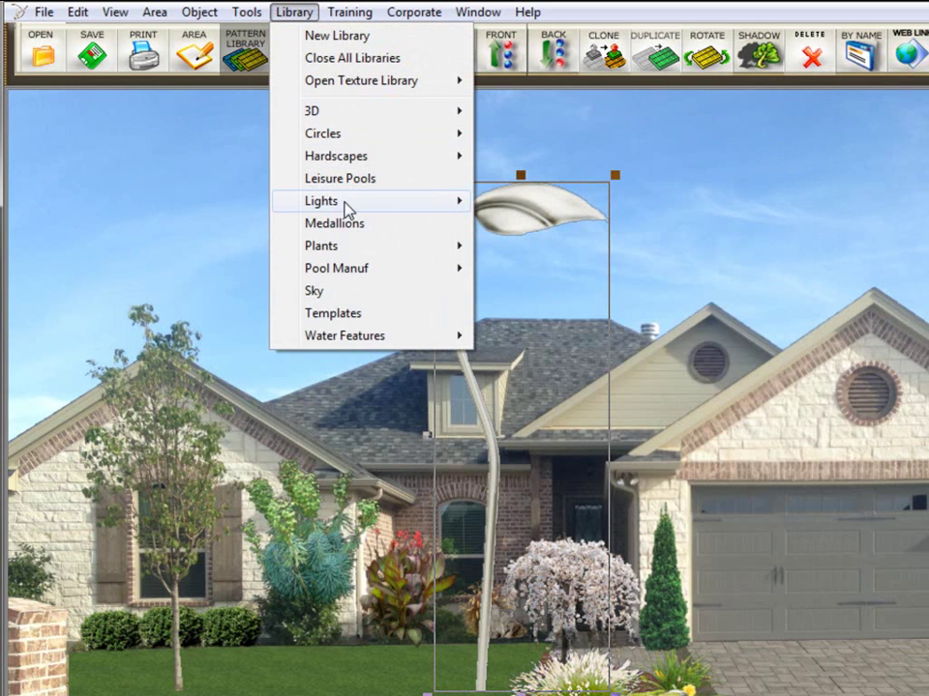
click(344, 202)
mouse_move(504, 205)
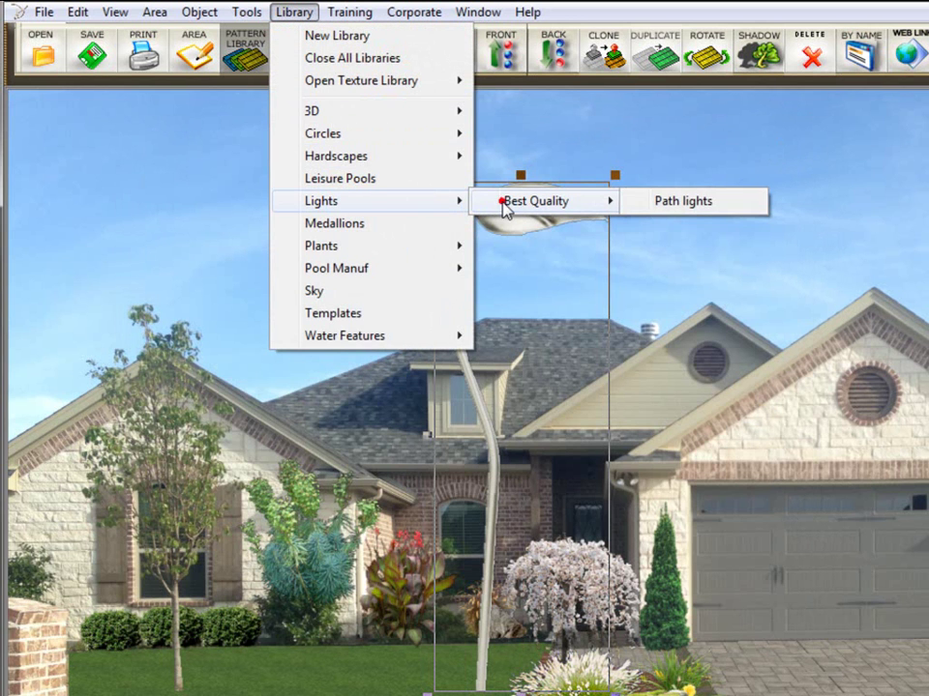
click(703, 209)
click(726, 210)
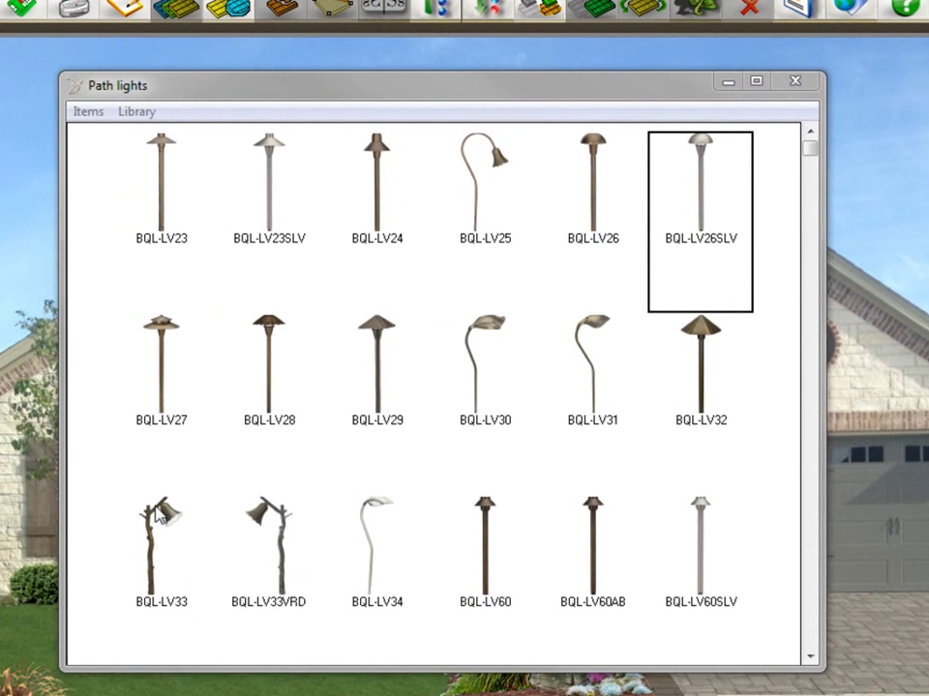
Delete BQL-LV33 and then BQL-LV33VRD via Items > Delete Item, confirming each deletion
click(161, 511)
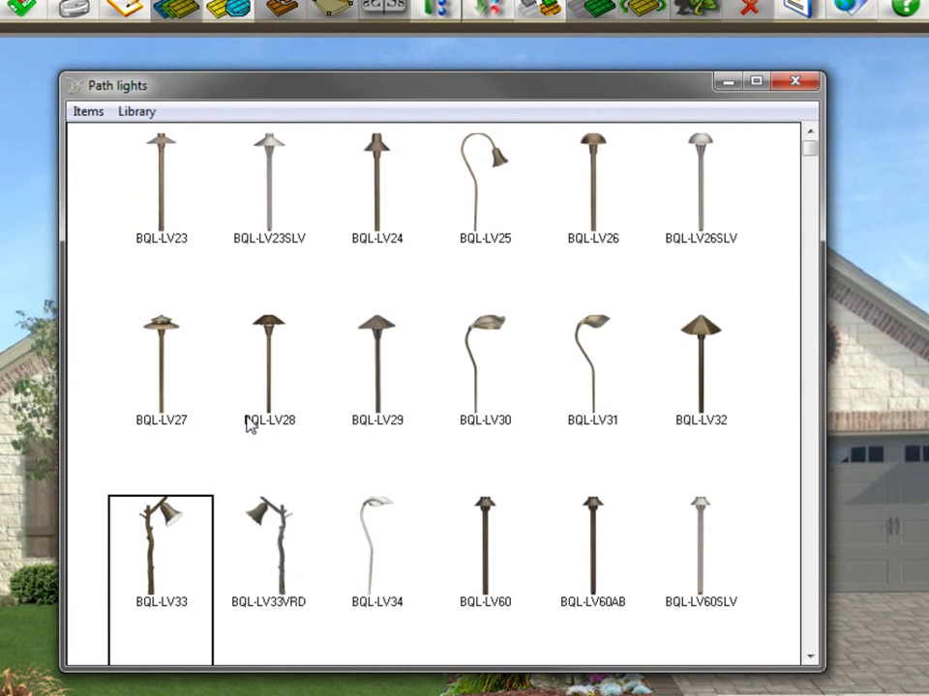
click(86, 112)
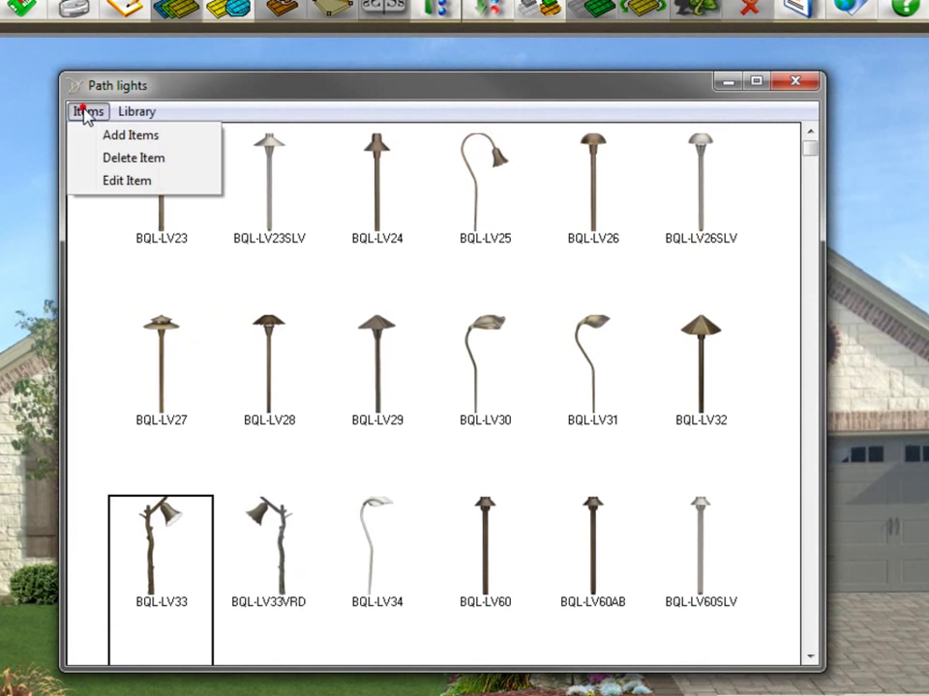
click(119, 159)
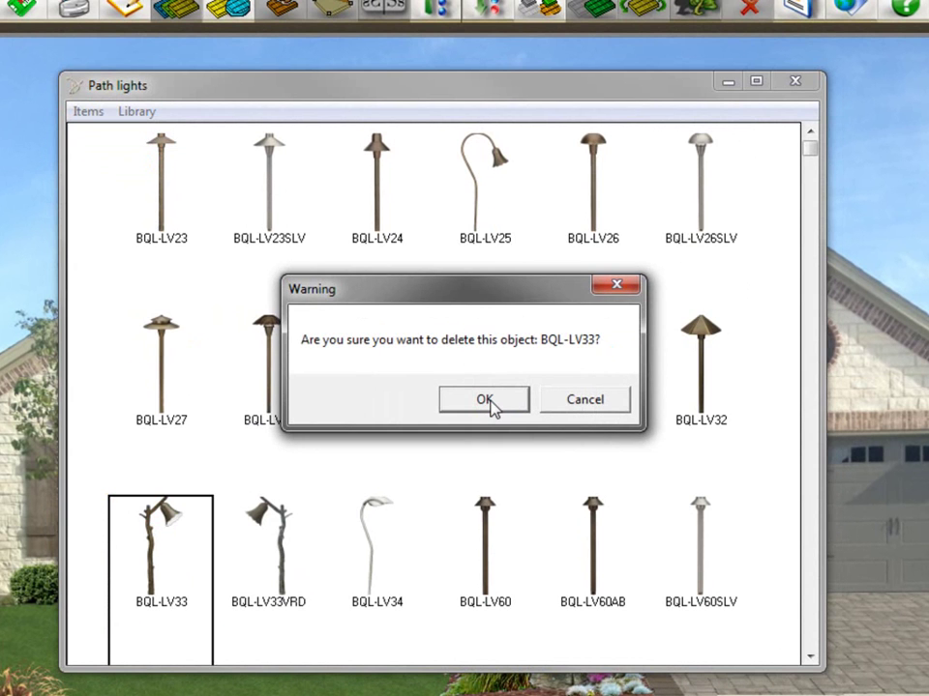
click(489, 404)
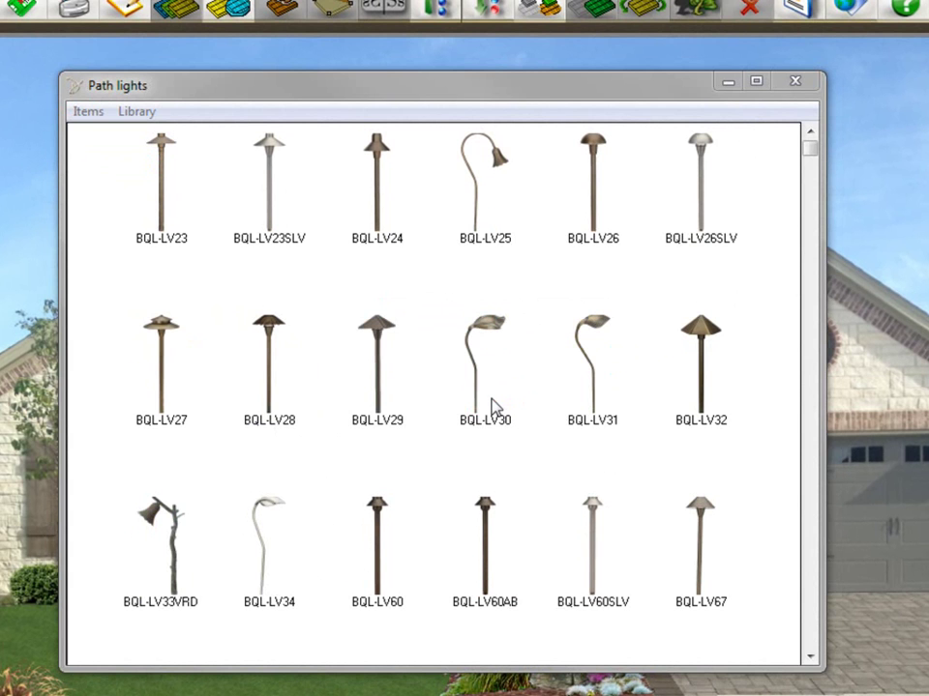
click(168, 513)
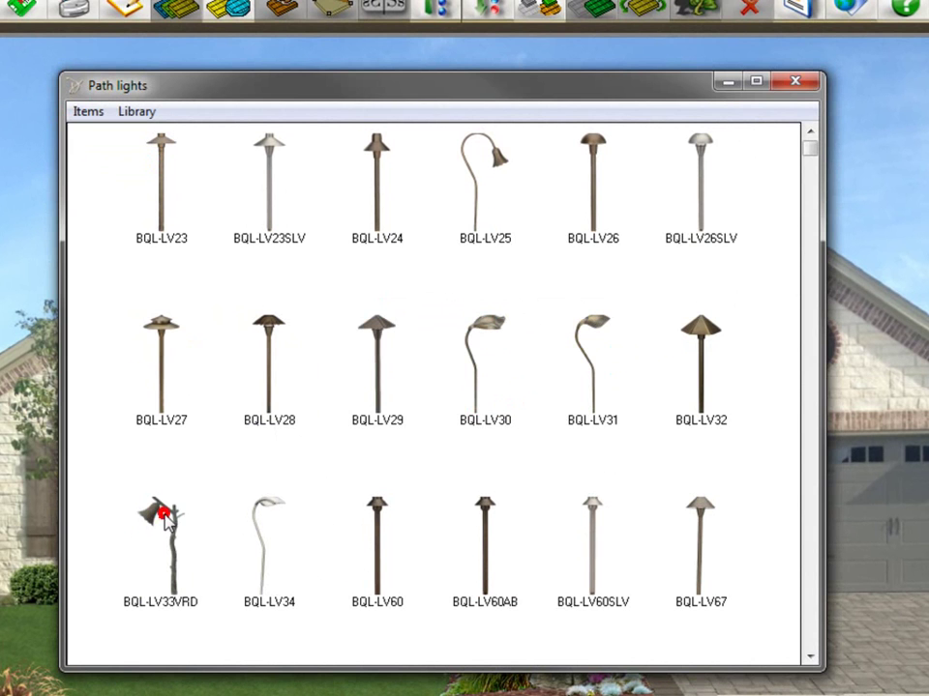
click(84, 114)
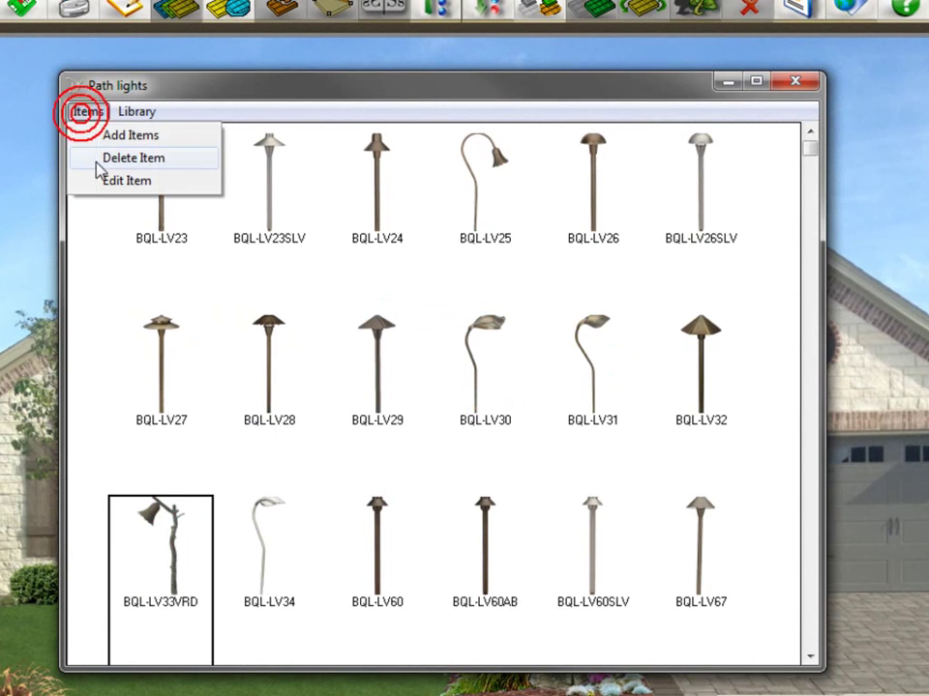
click(103, 159)
click(510, 397)
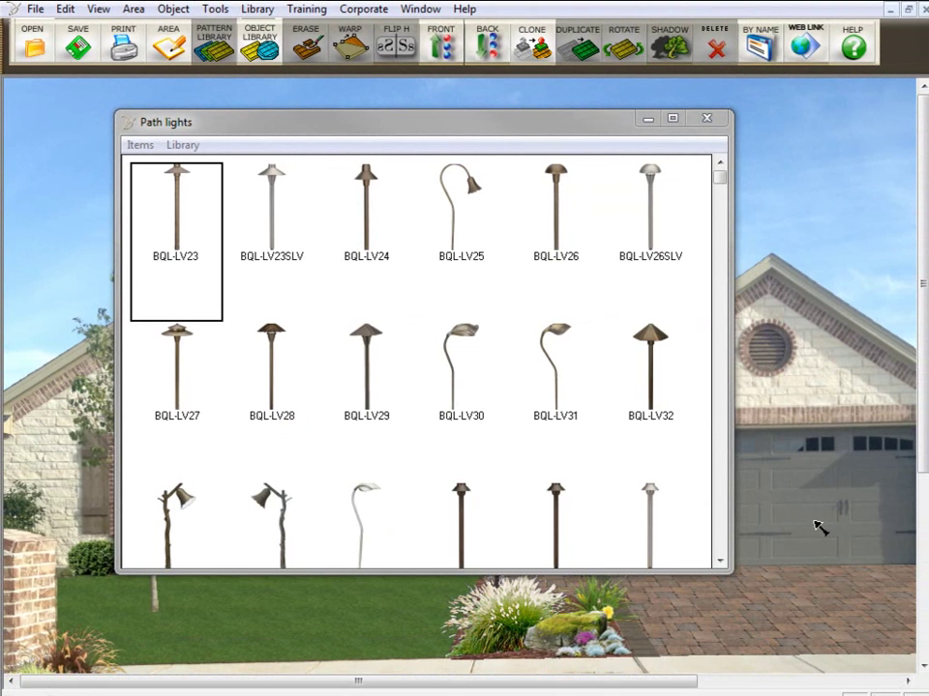
Edit BQL-LV23's Name attribute, appending ' BRASS' so it reads BQL-LV23 BRASS
click(274, 256)
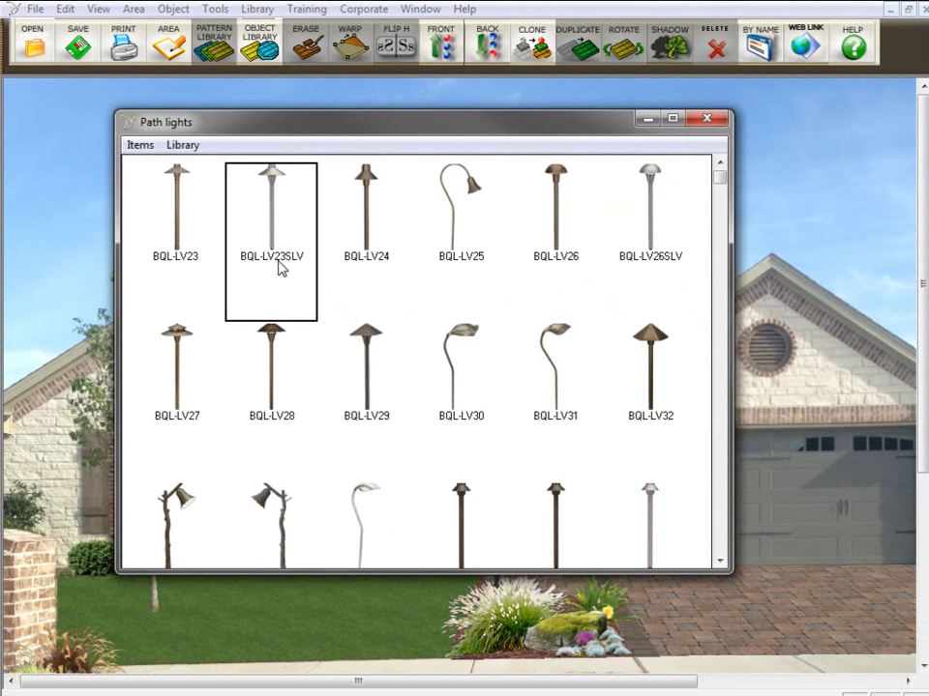
click(181, 259)
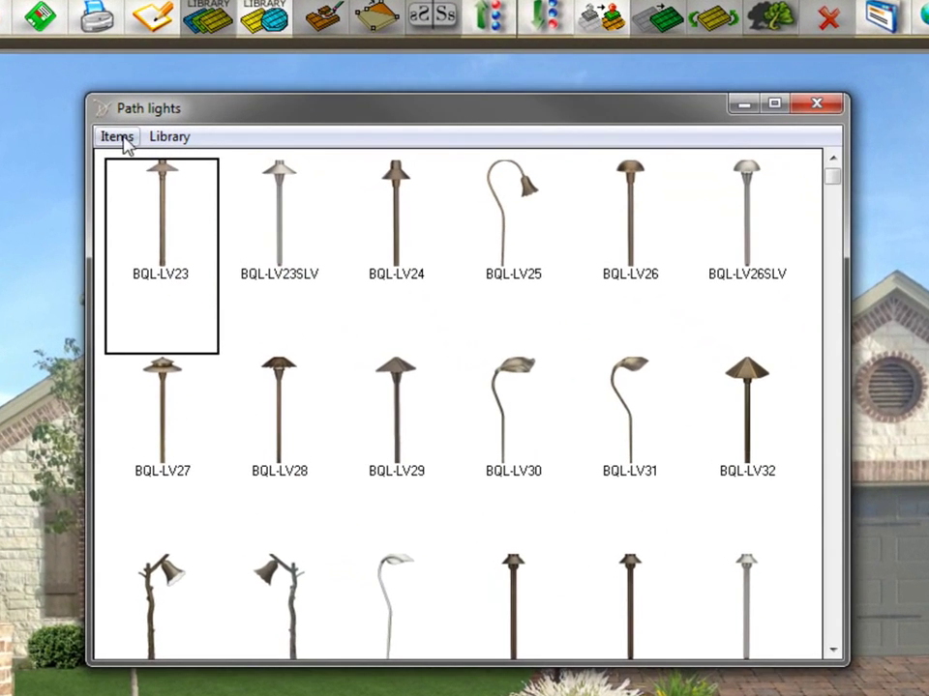
click(141, 144)
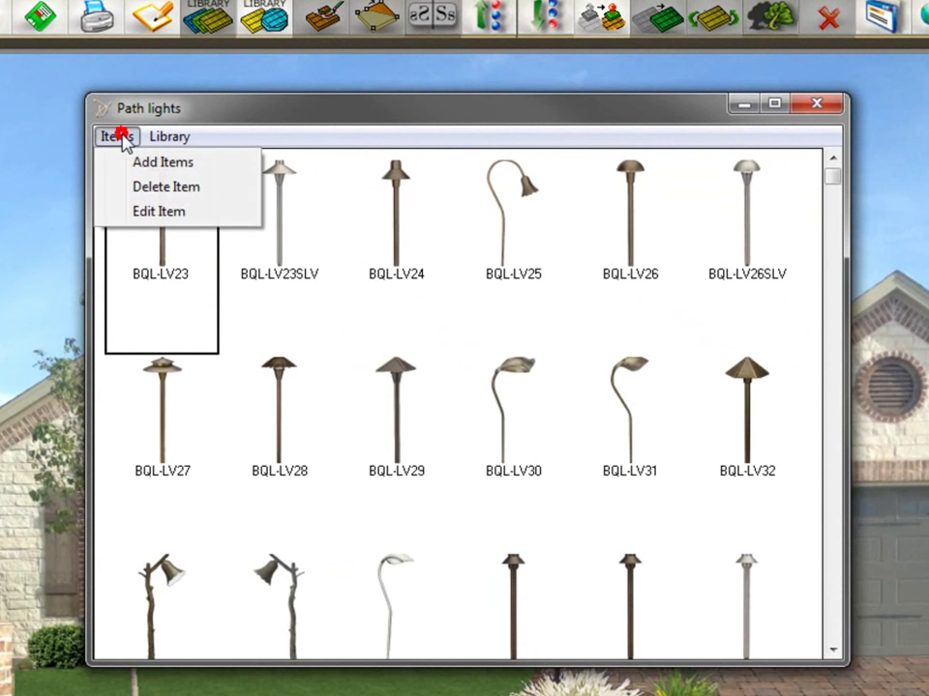
click(143, 213)
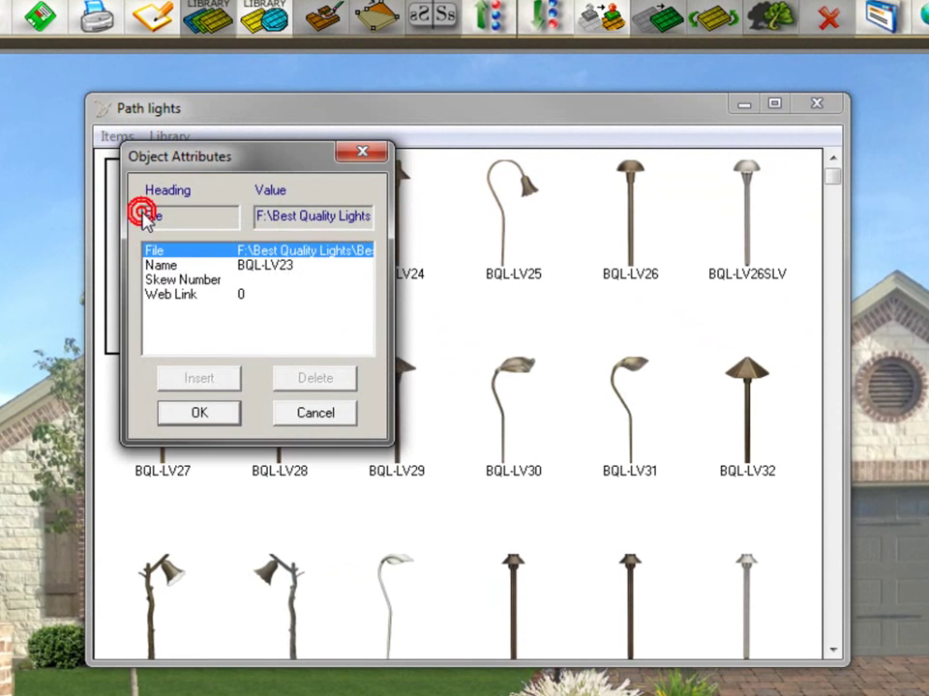
click(150, 266)
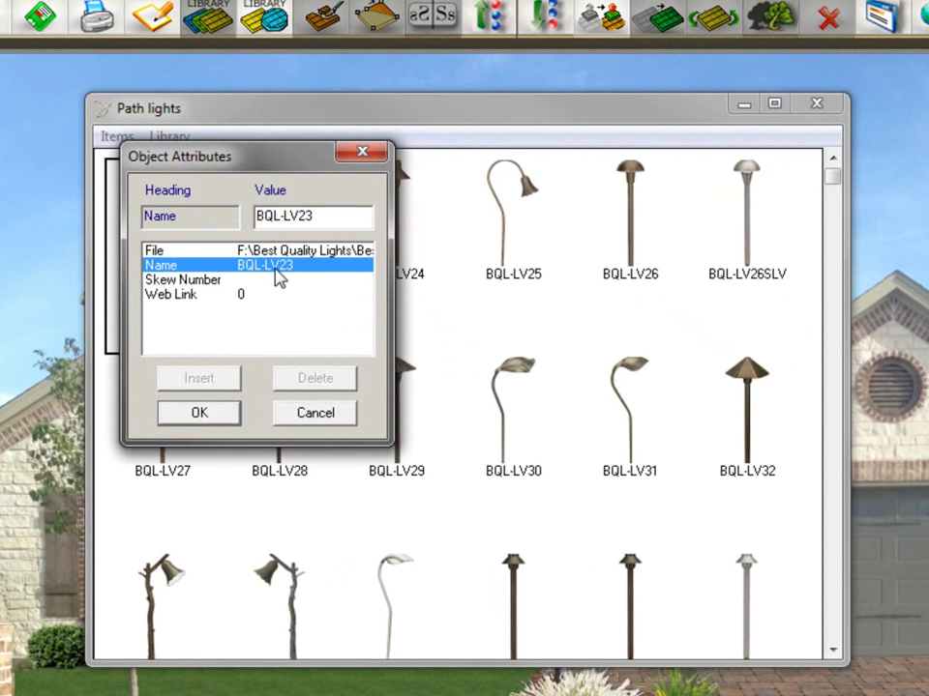
click(331, 215)
text(BRASS)
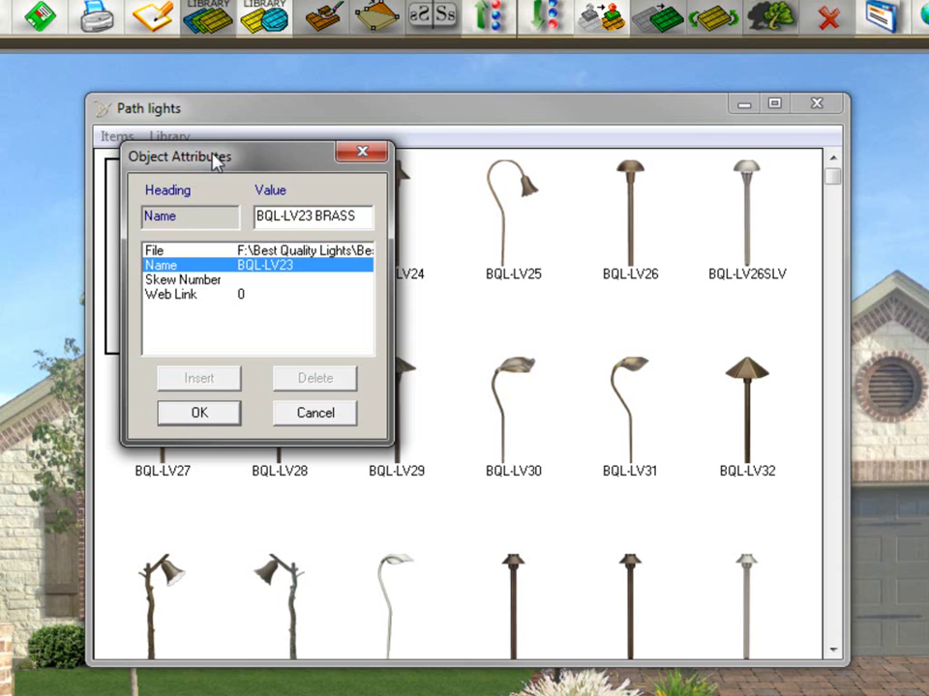
click(215, 419)
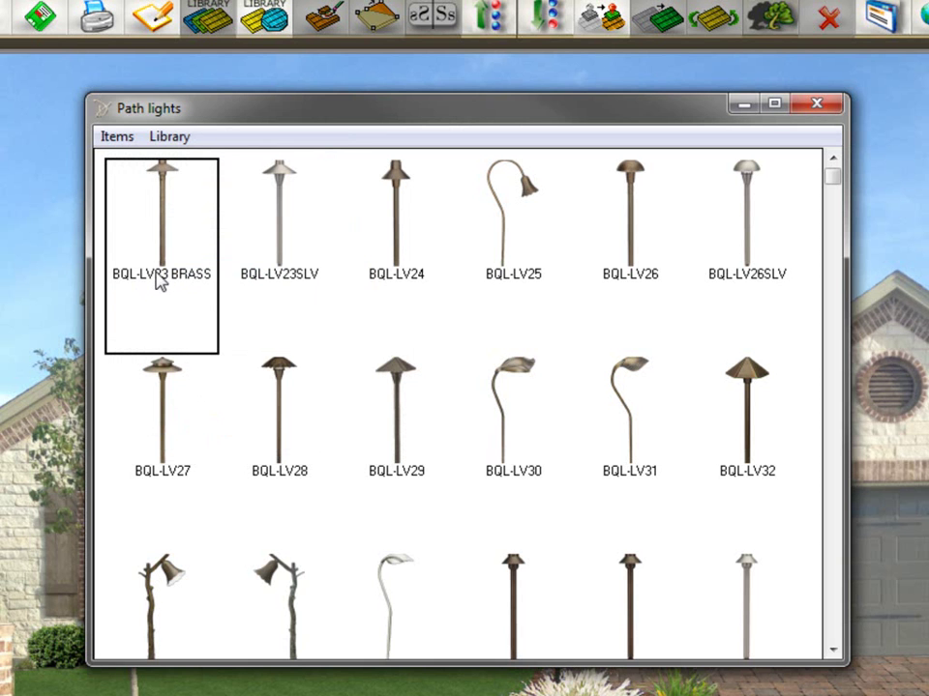
Save the edited Path lights library, answering Yes to the confirmation
click(170, 139)
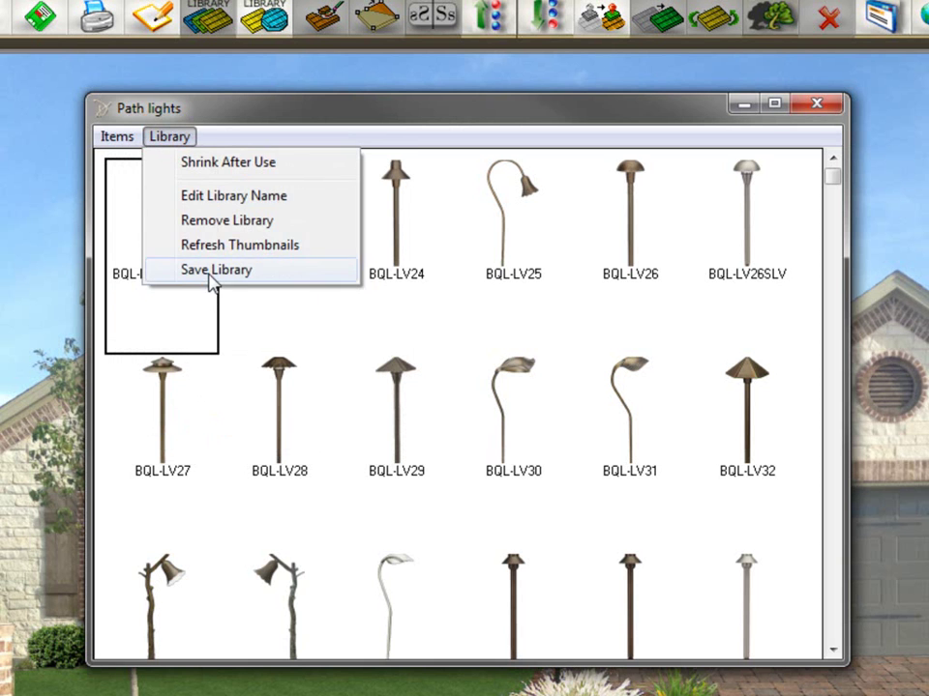
click(209, 269)
click(465, 433)
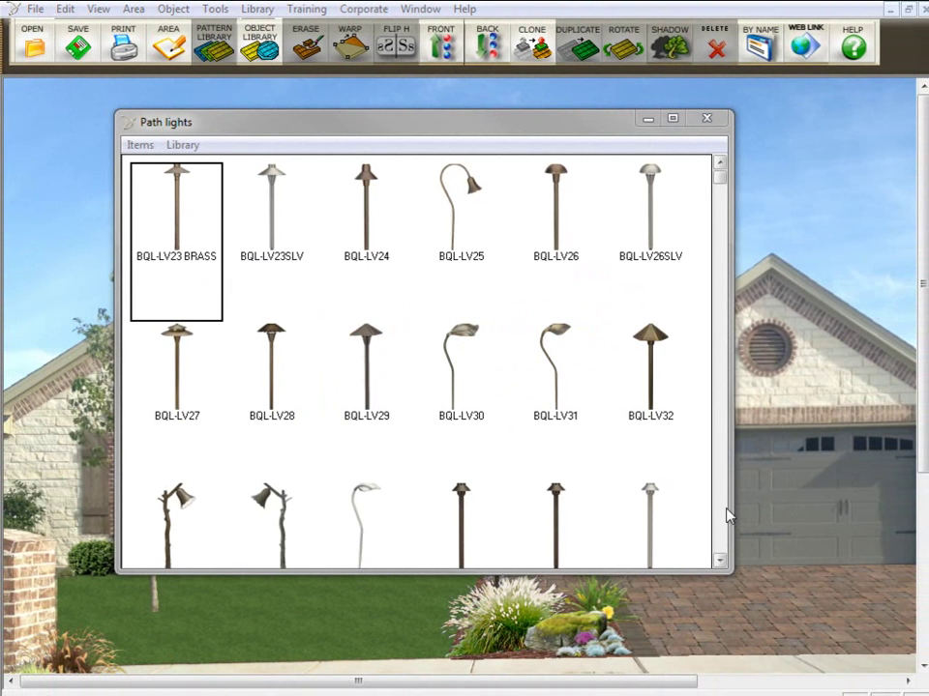
Place the BQL-LV23 BRASS lamp on the house photo, then minimize and restore the library
click(169, 194)
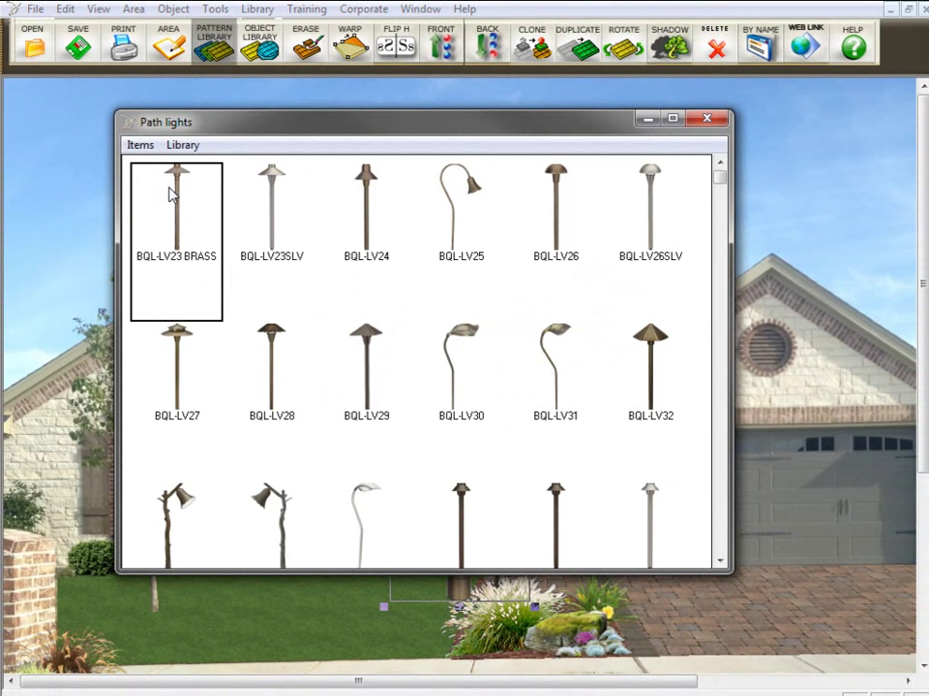
click(646, 118)
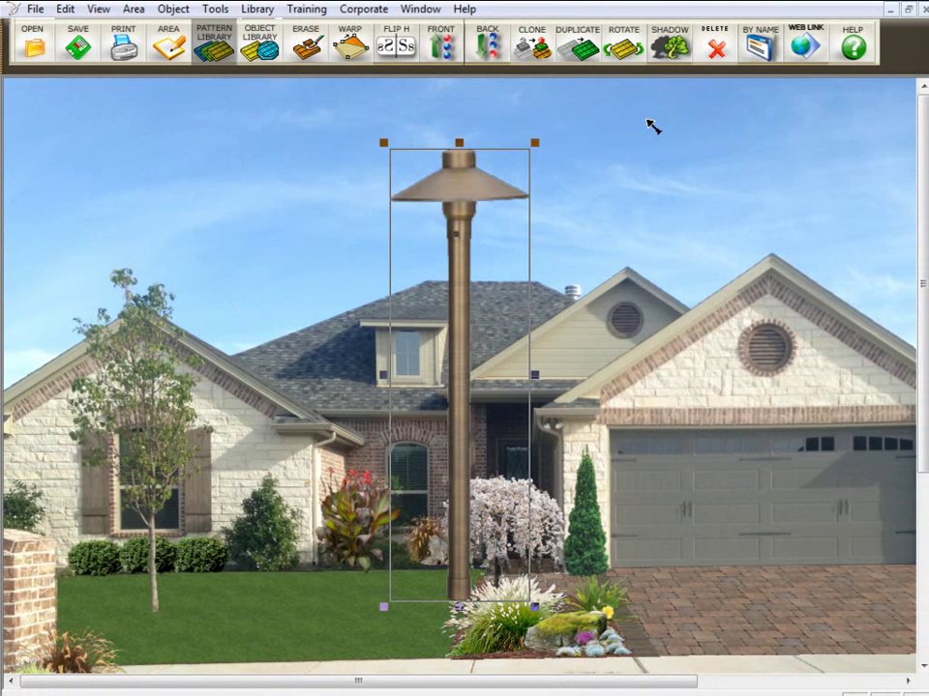
click(650, 127)
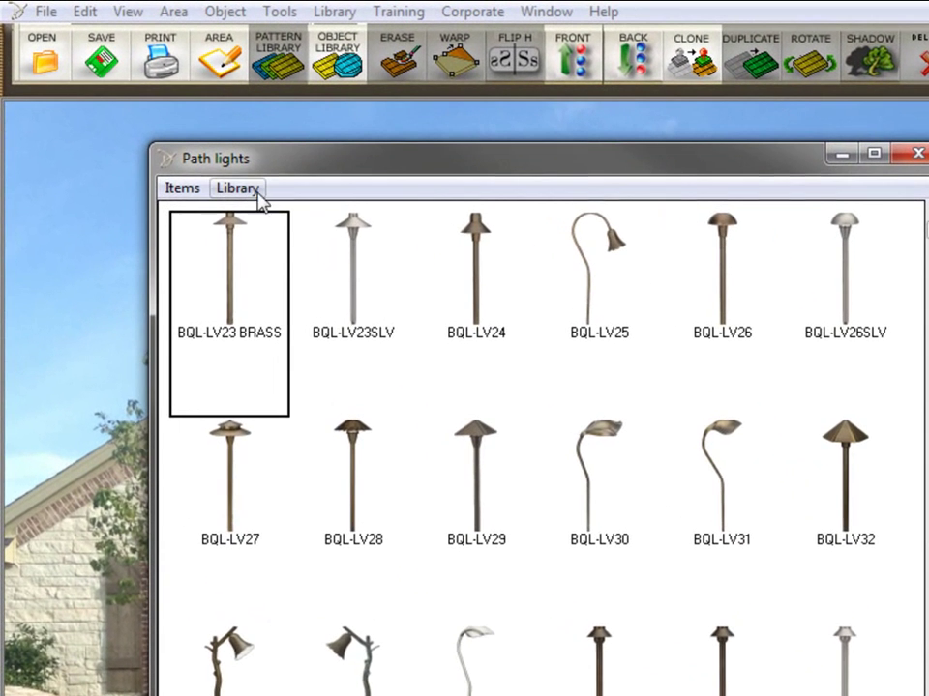
Turn on Shrink After Use, place BQL-LV23 BRASS on the photo, and restore the library
click(247, 190)
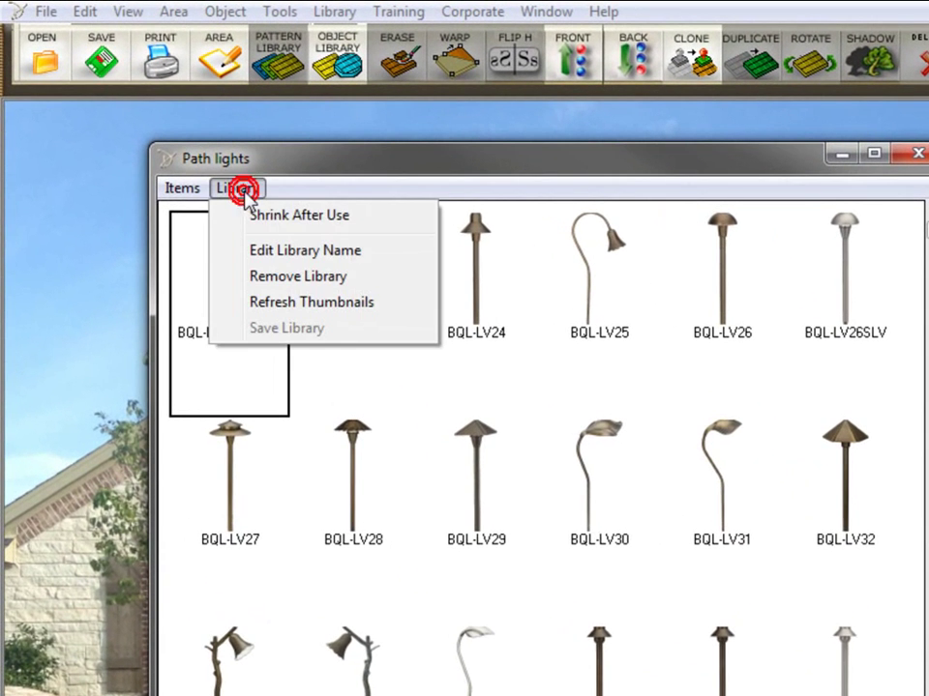
click(268, 217)
click(237, 188)
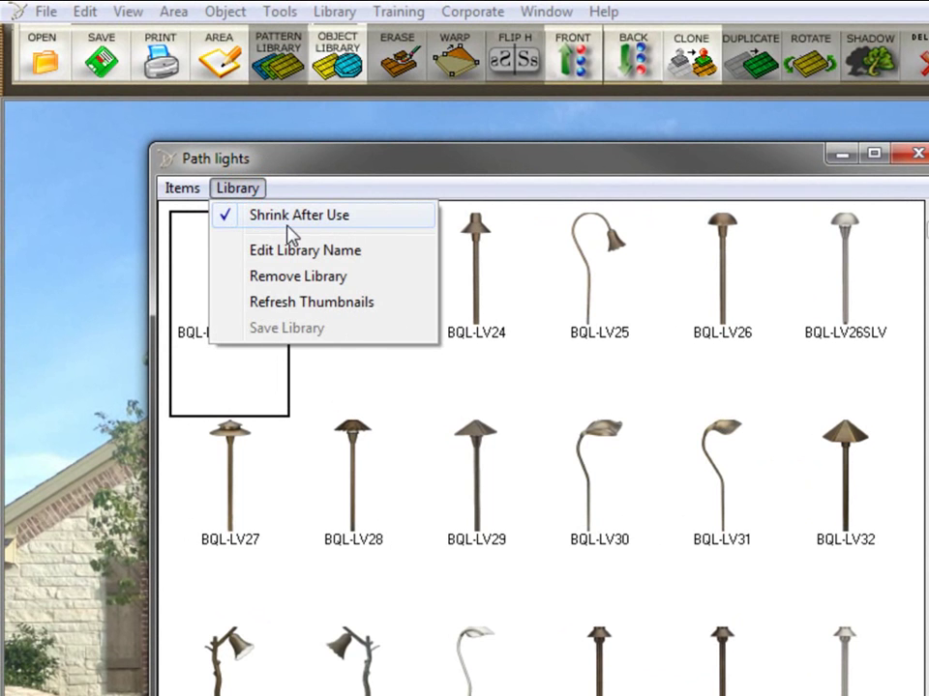
click(357, 168)
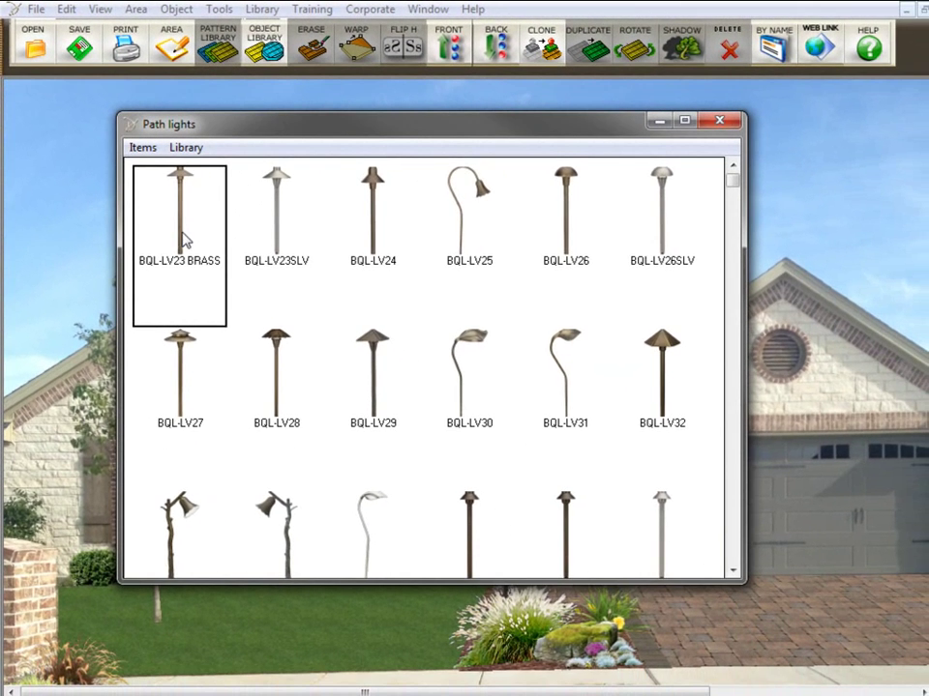
double_click(184, 239)
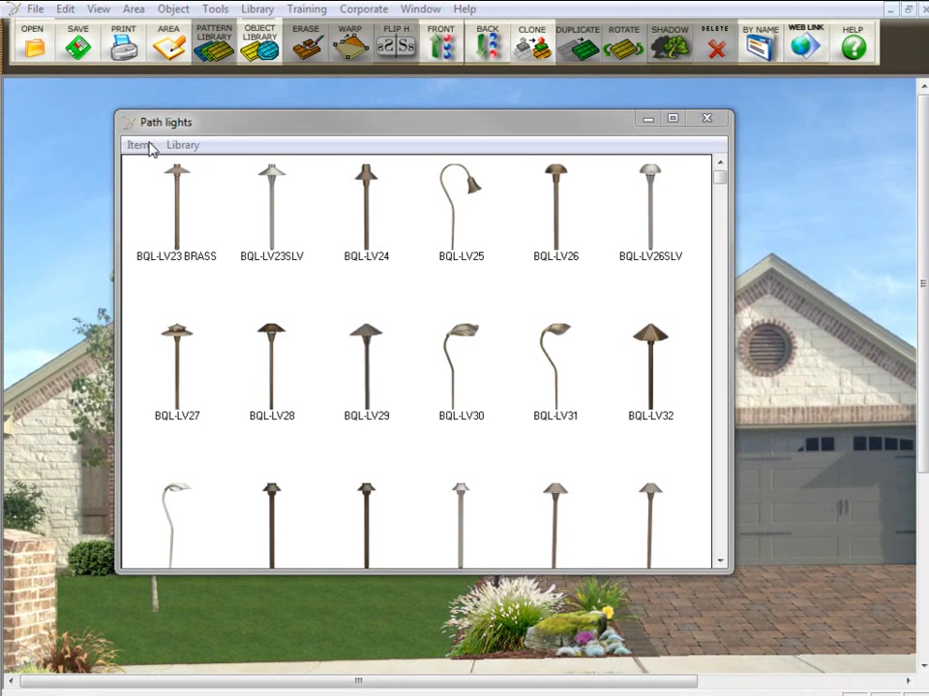
click(179, 147)
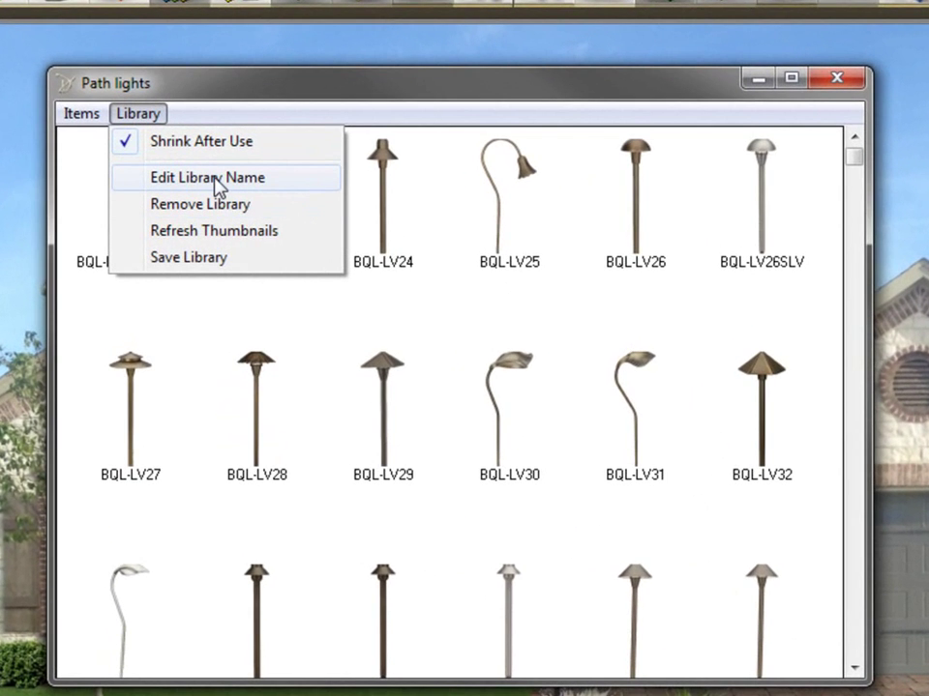
Edit the library name, capitalising both lowercase l's to read Lights.Best Quality.Path Lights
click(259, 181)
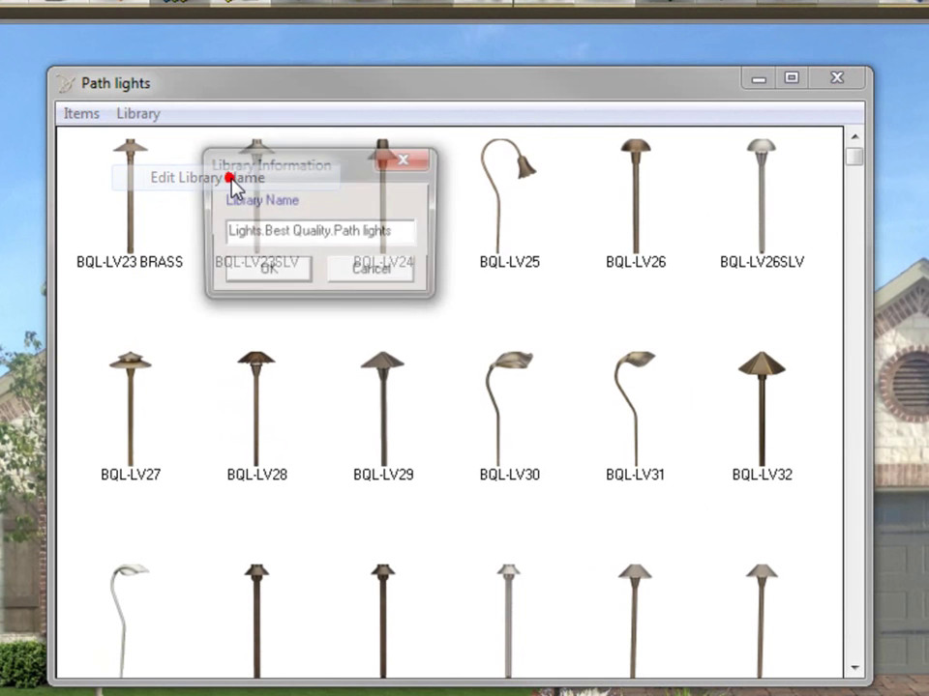
click(230, 240)
key(BackSpace)
text(L)
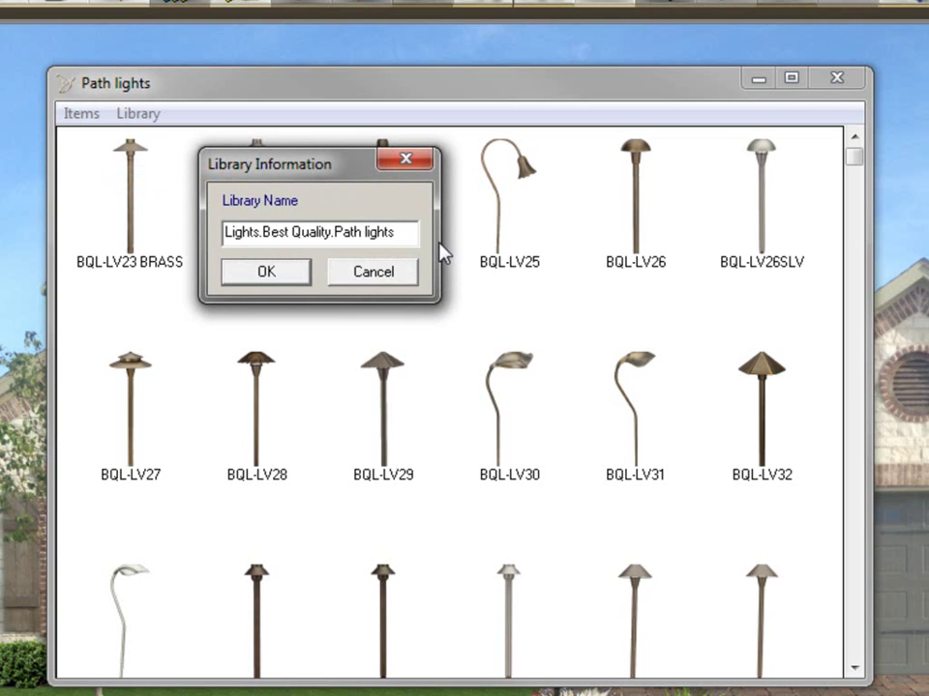
double_click(364, 232)
text(l)
text(L)
click(265, 275)
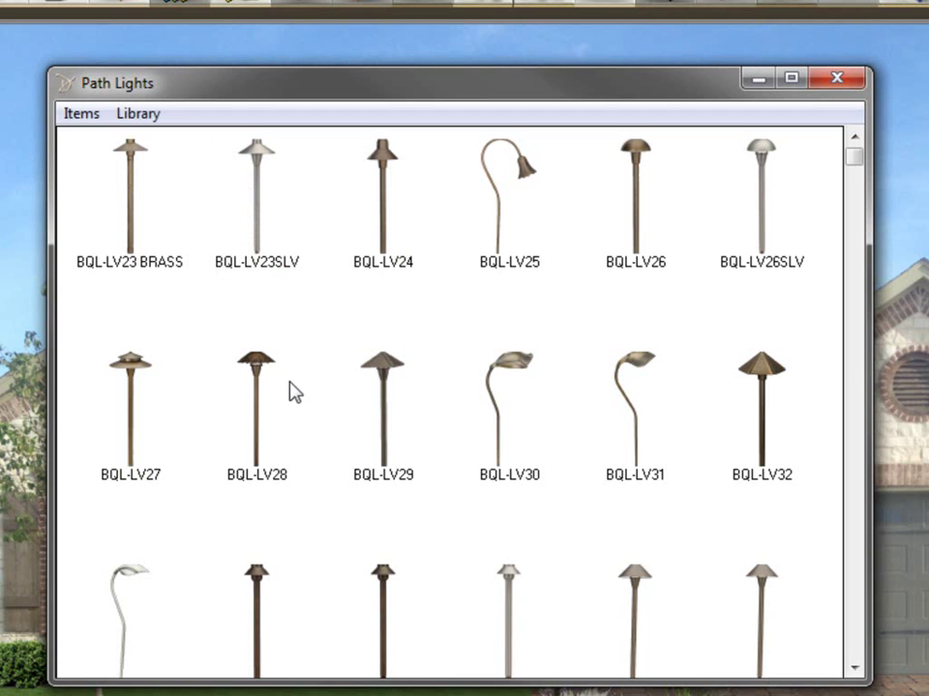
click(138, 115)
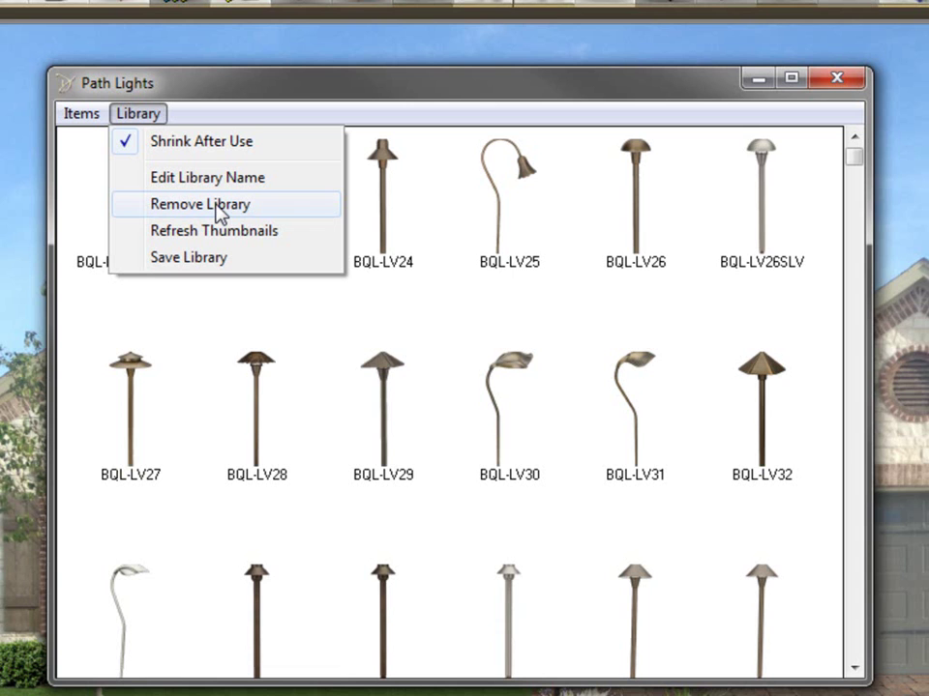
click(537, 172)
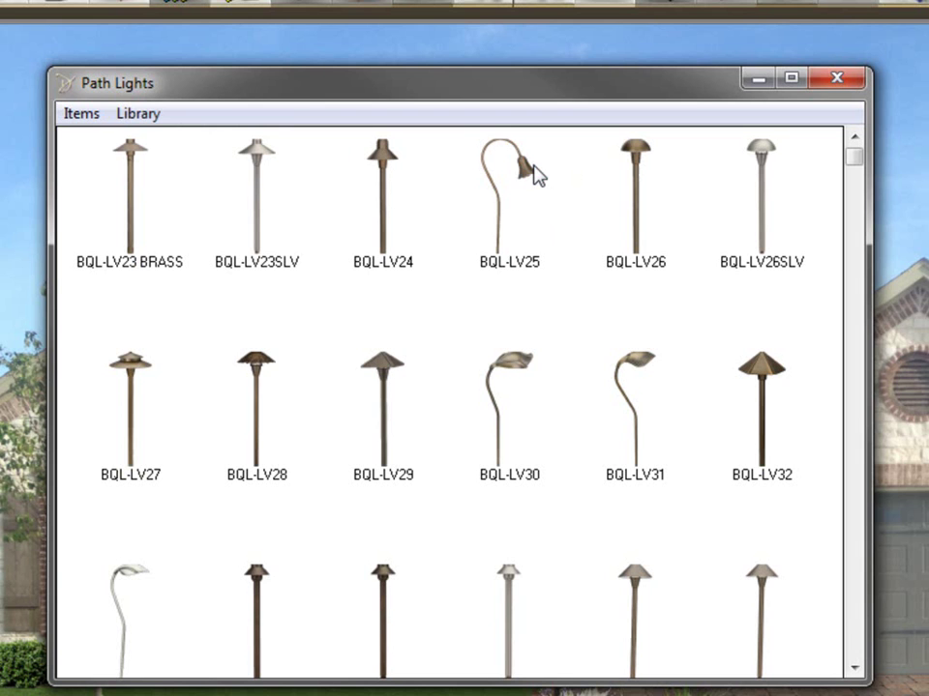
click(645, 27)
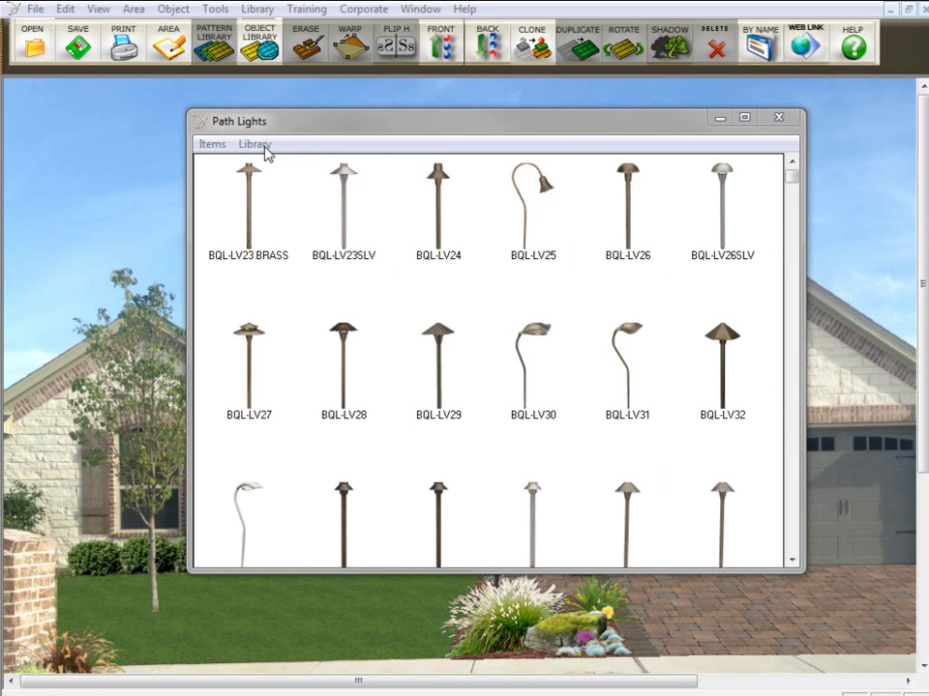
Set the default thumbnail size to Small, then place the BQL-LV24 lamp on the photo
click(148, 115)
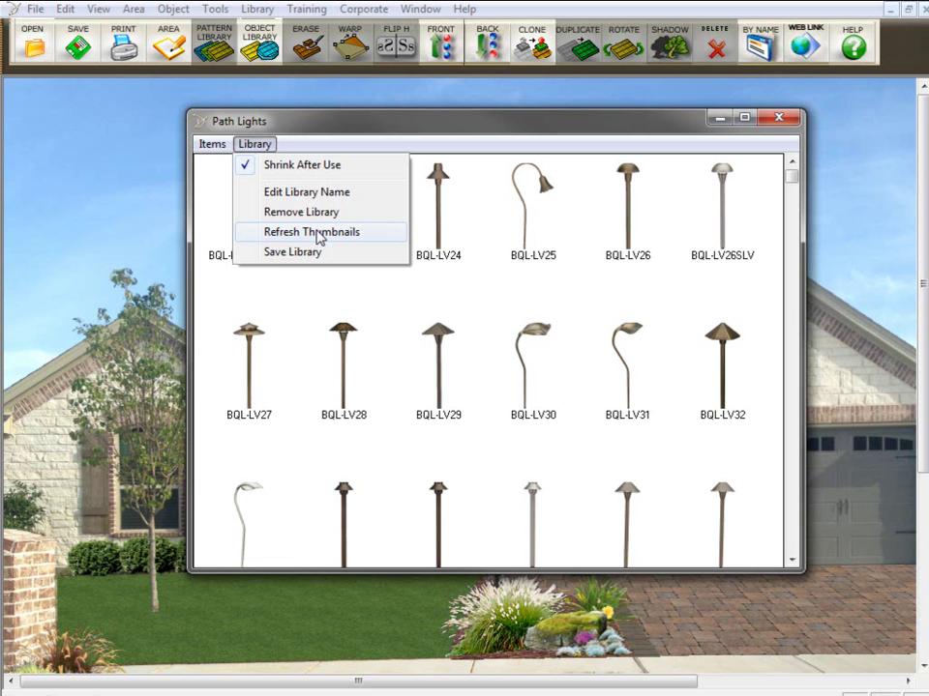
click(34, 11)
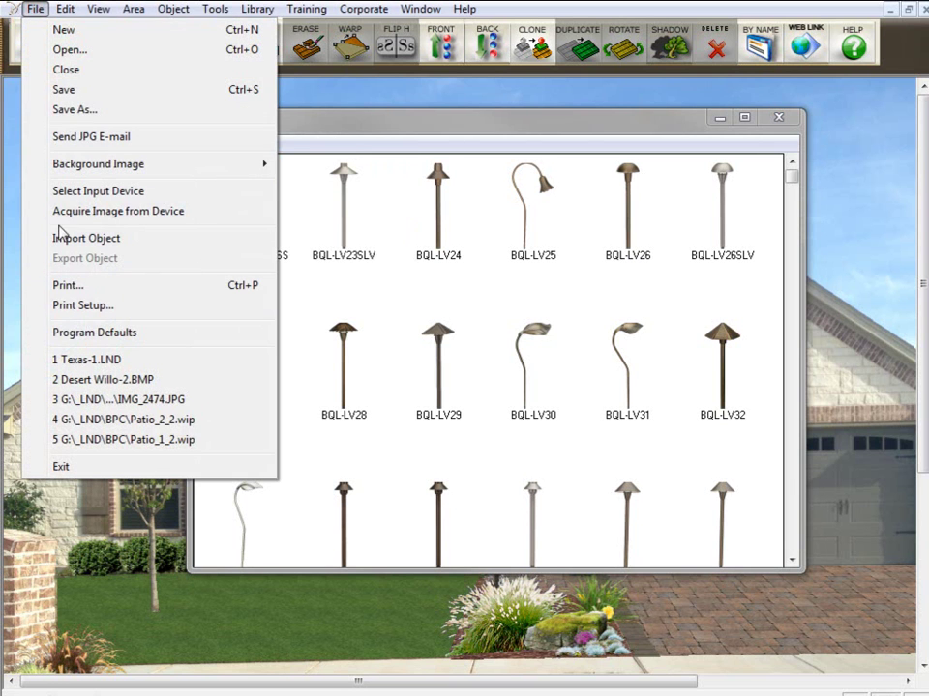
click(73, 333)
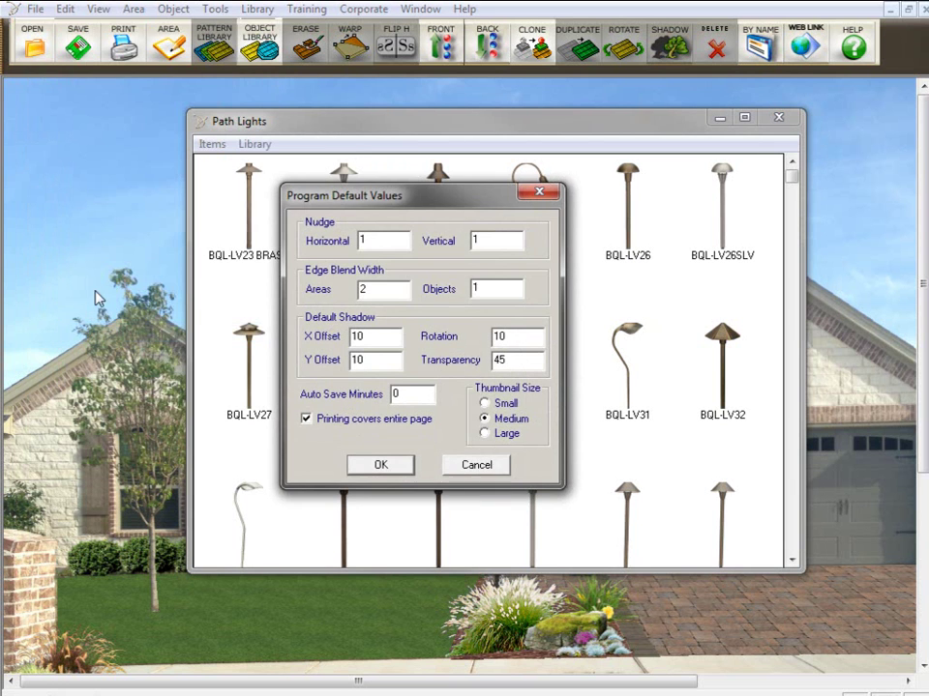
click(485, 404)
drag(454, 202, 195, 191)
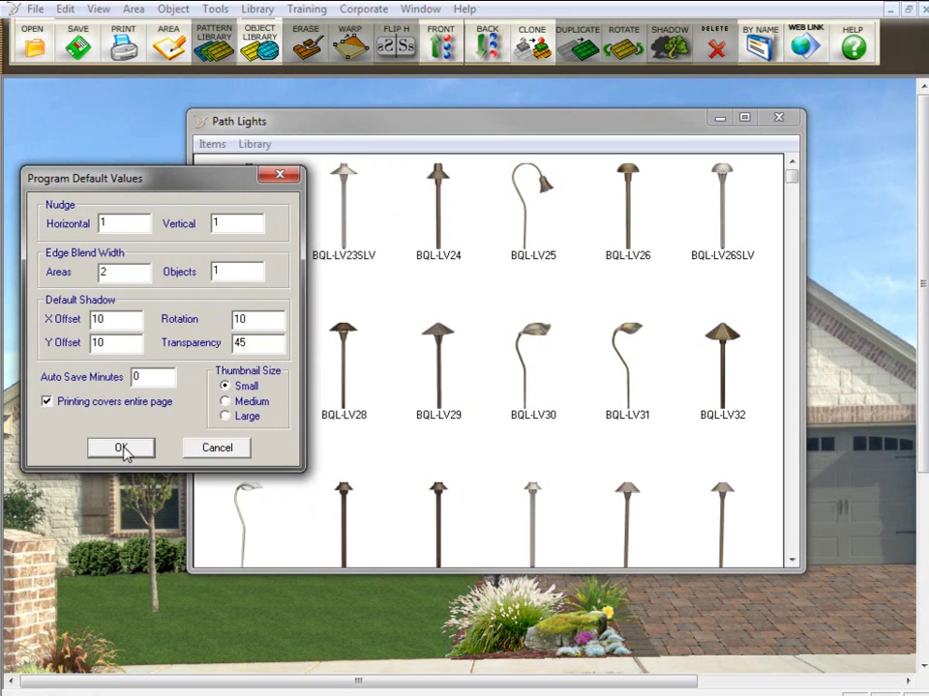
click(121, 448)
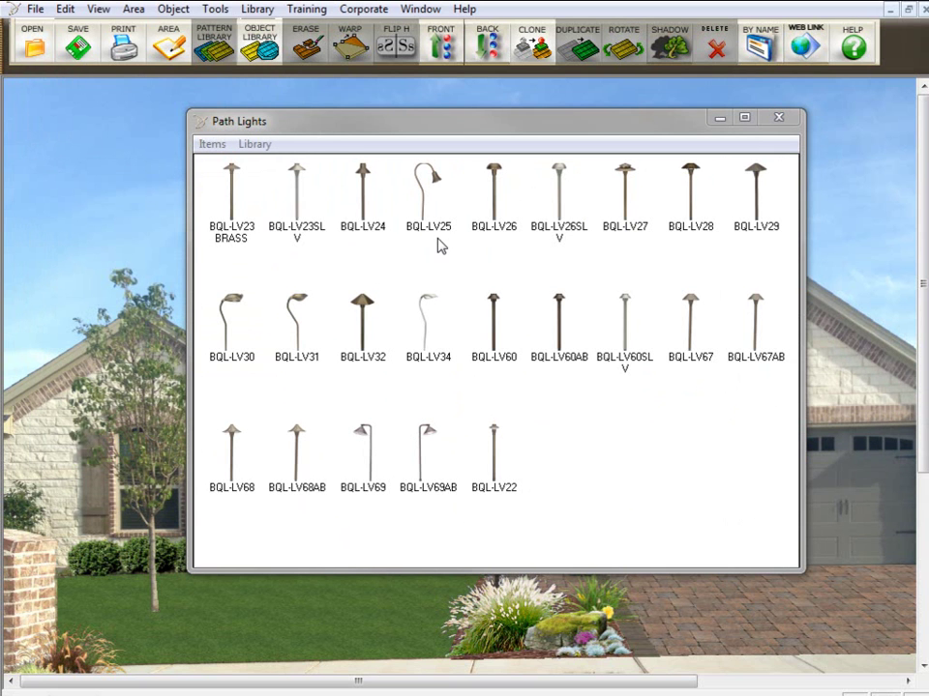
click(362, 197)
double_click(363, 197)
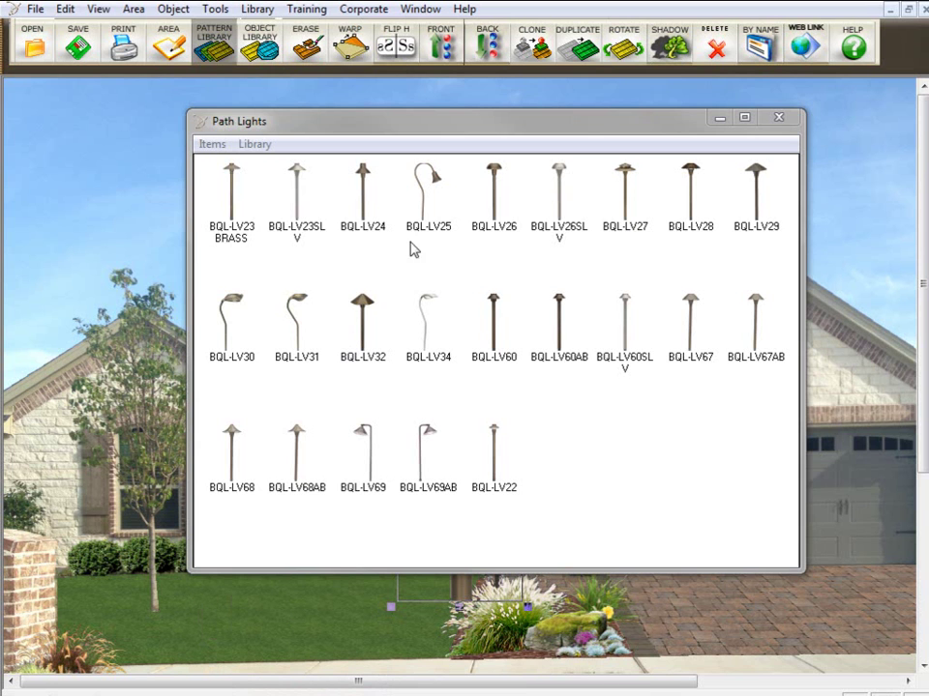
Change the program's default thumbnail size back to Medium
click(35, 10)
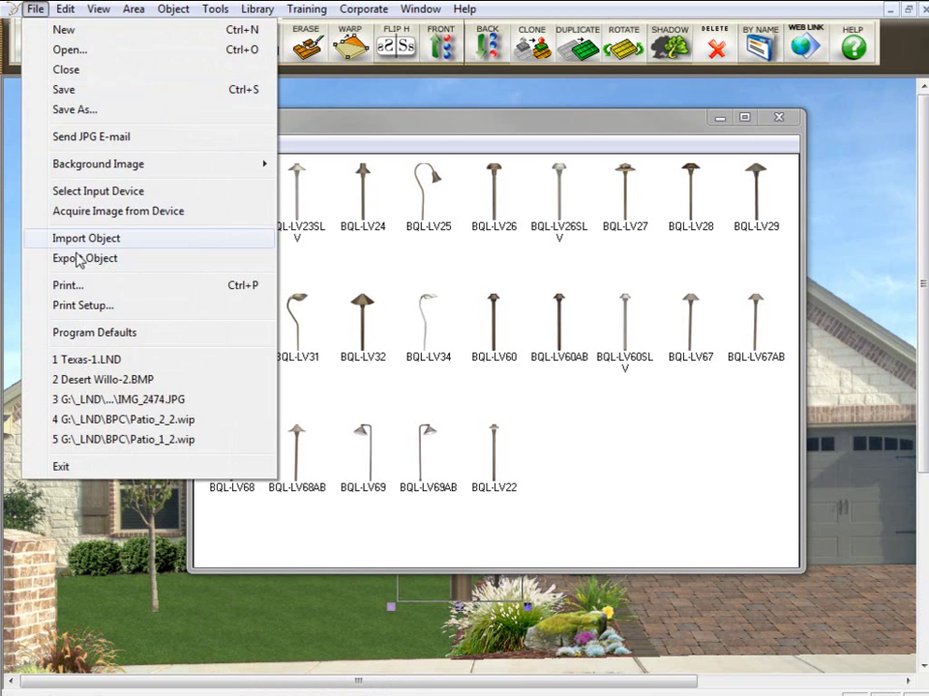
click(113, 334)
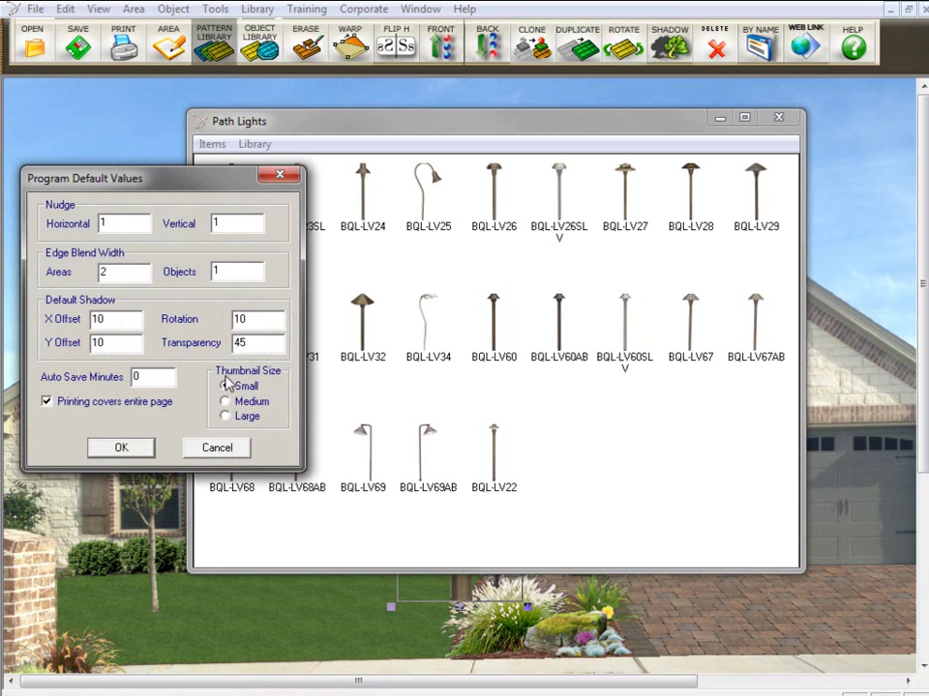
click(226, 399)
click(123, 447)
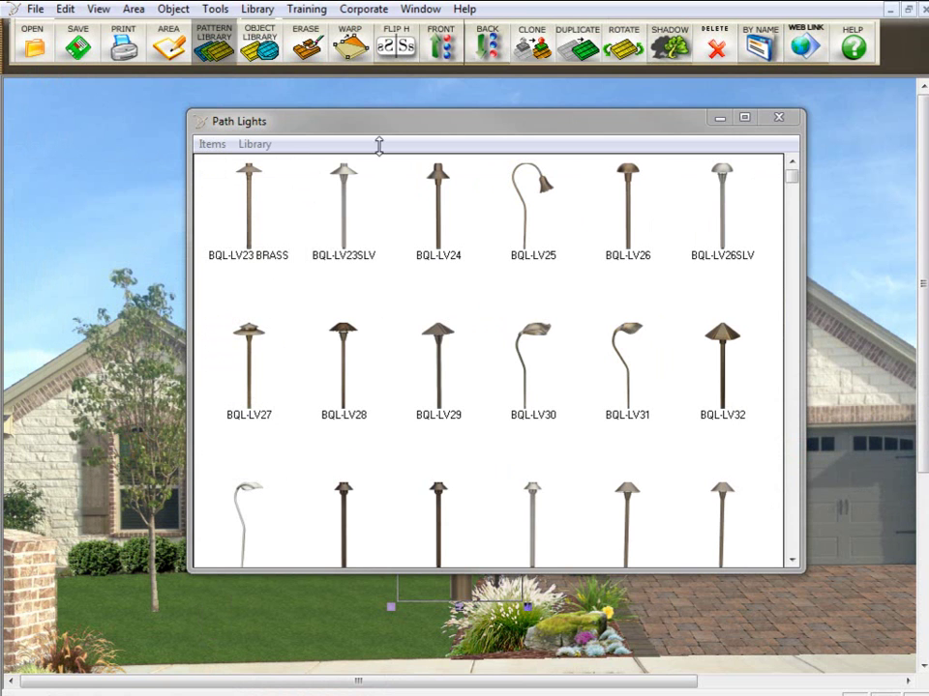
mouse_move(790, 178)
mouse_down()
mouse_move(789, 332)
mouse_move(774, 184)
mouse_up()
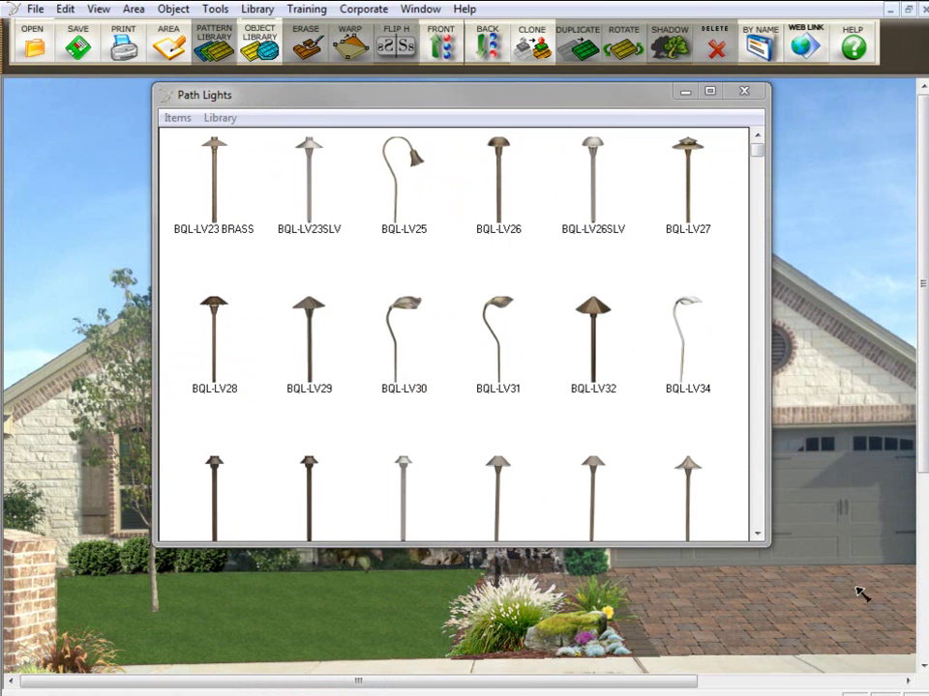
Delete the BQL-LV25 lamp from the library, confirming the deletion
click(214, 118)
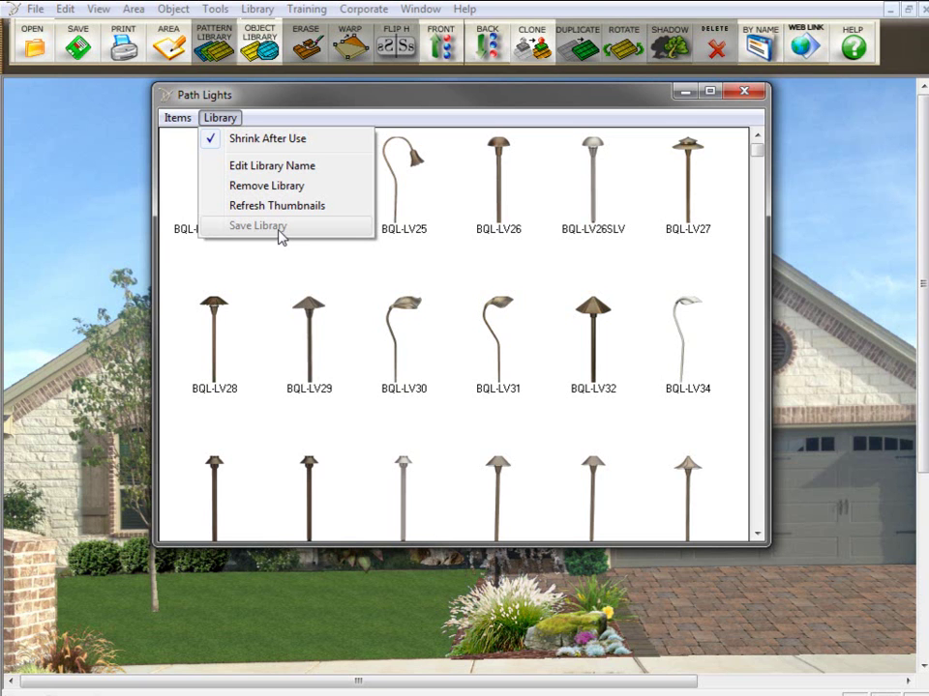
click(418, 158)
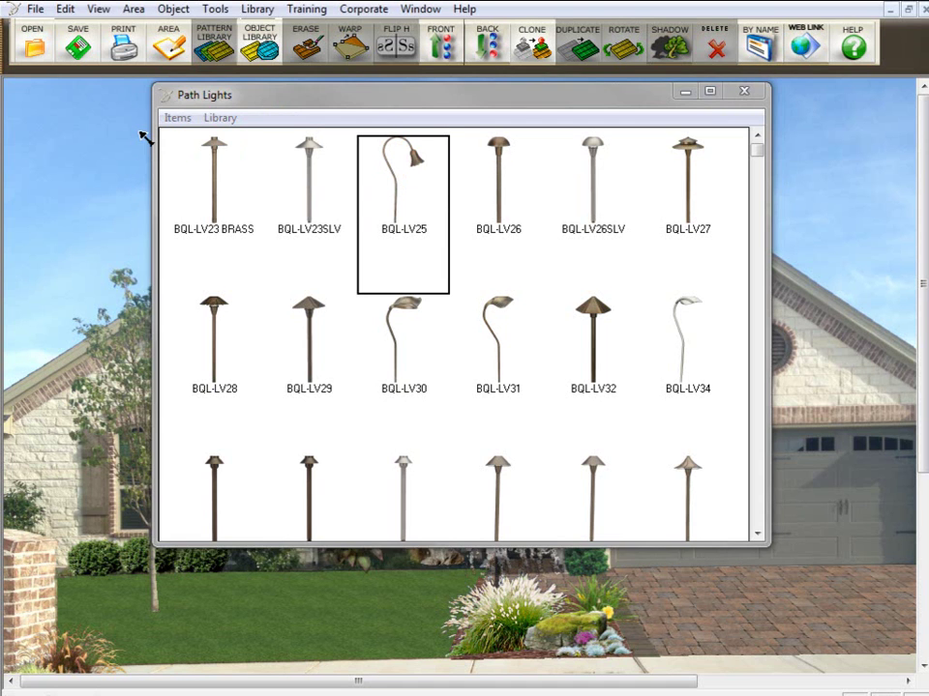
click(171, 118)
click(198, 158)
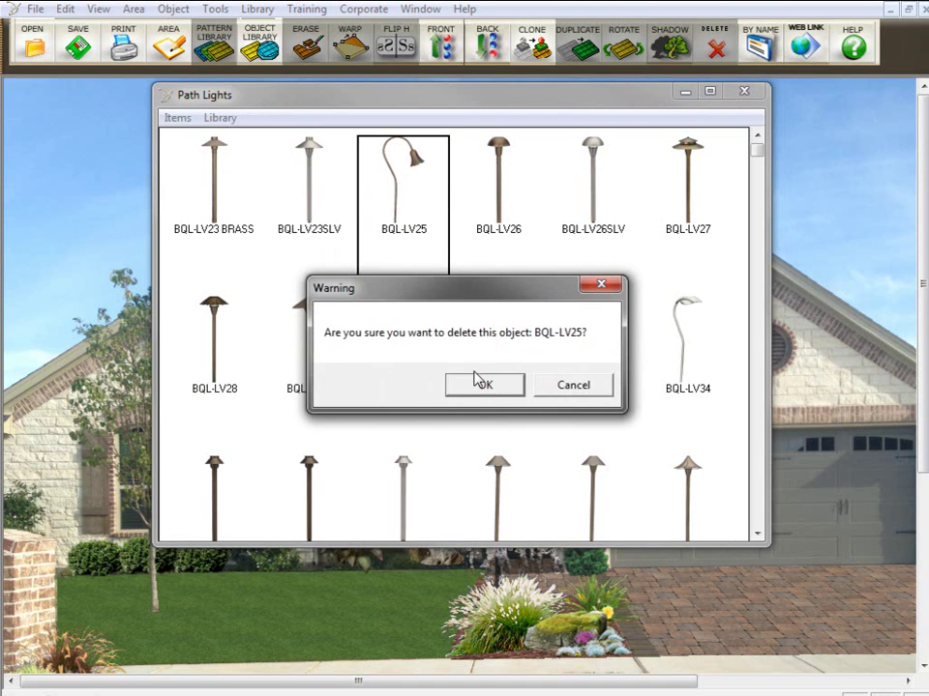
click(479, 384)
Save the Path Lights library with Library > Save Library, answering Yes
click(218, 117)
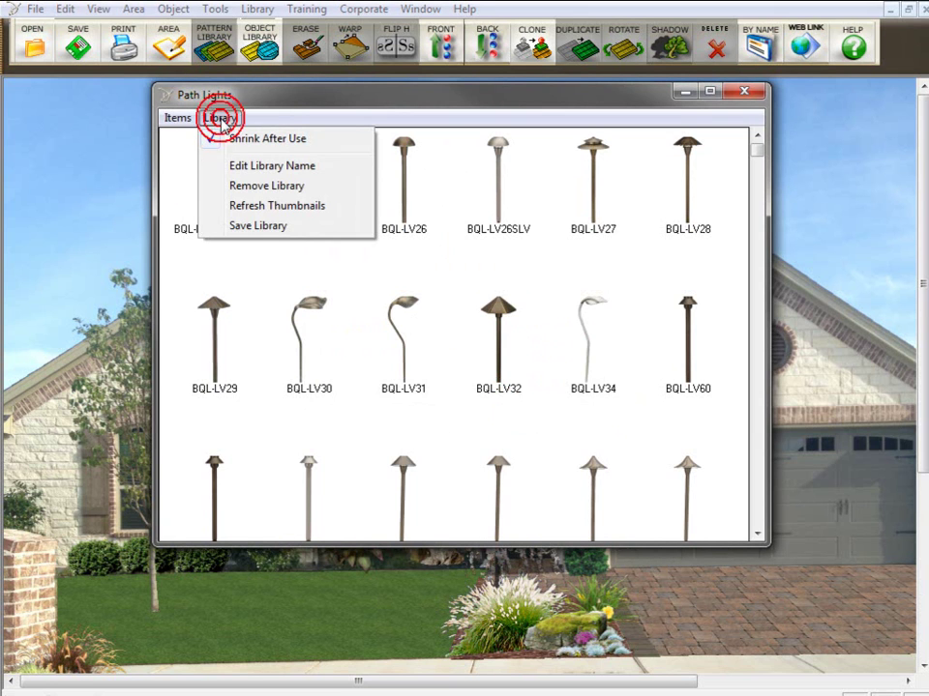
click(259, 230)
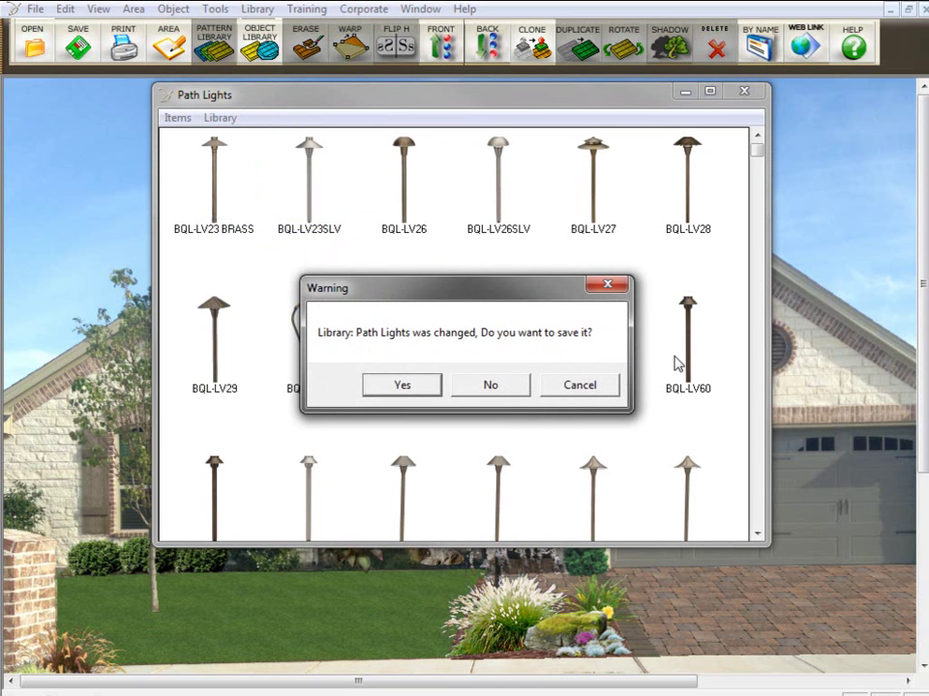
click(423, 387)
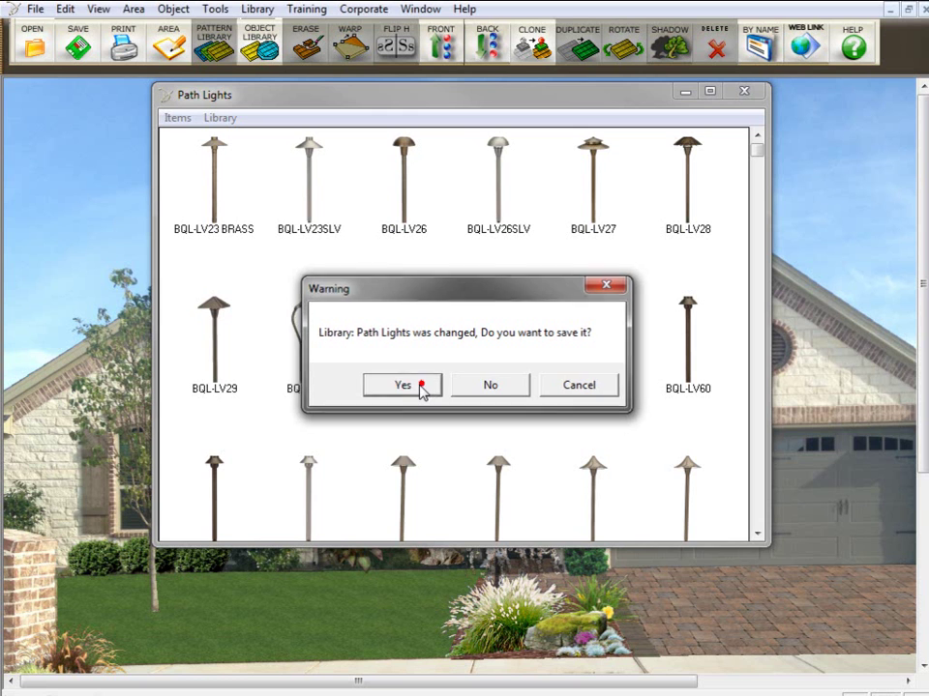
click(220, 117)
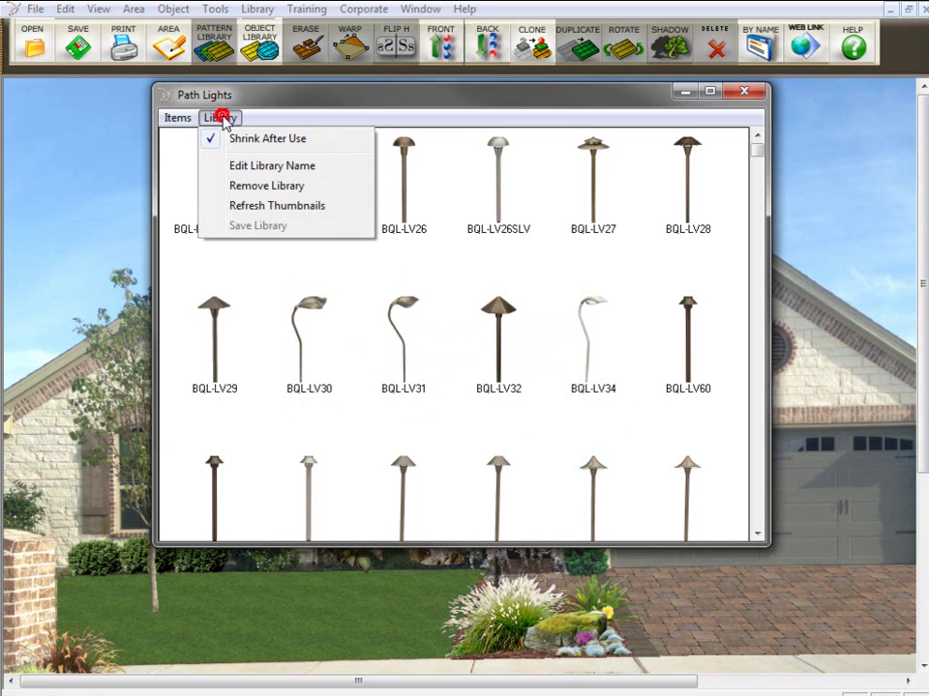